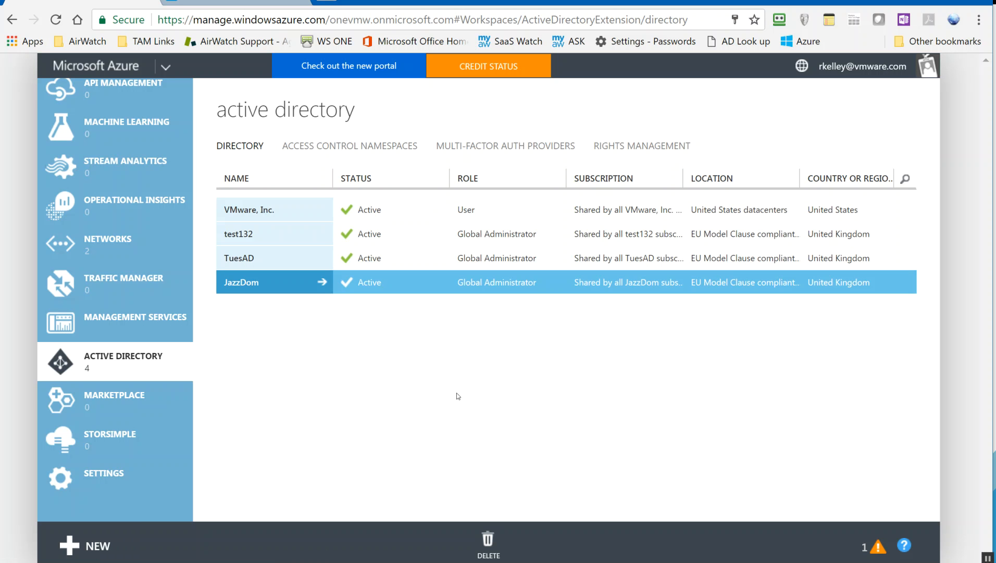
Open the JazzDom directory's Domains tab, listing jazzie.co.uk and JazzDom.onmicrosoft.com.
click(89, 545)
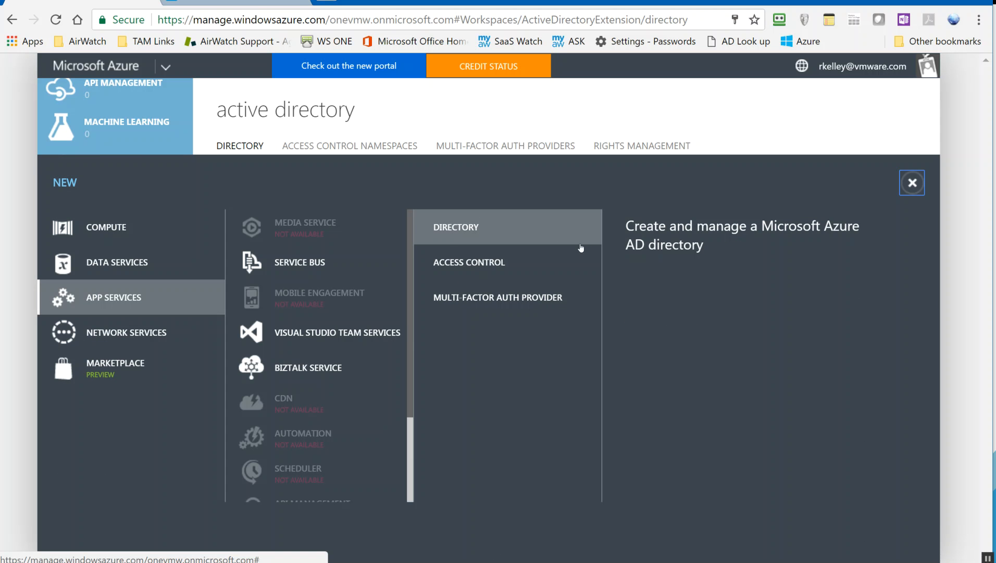
click(912, 182)
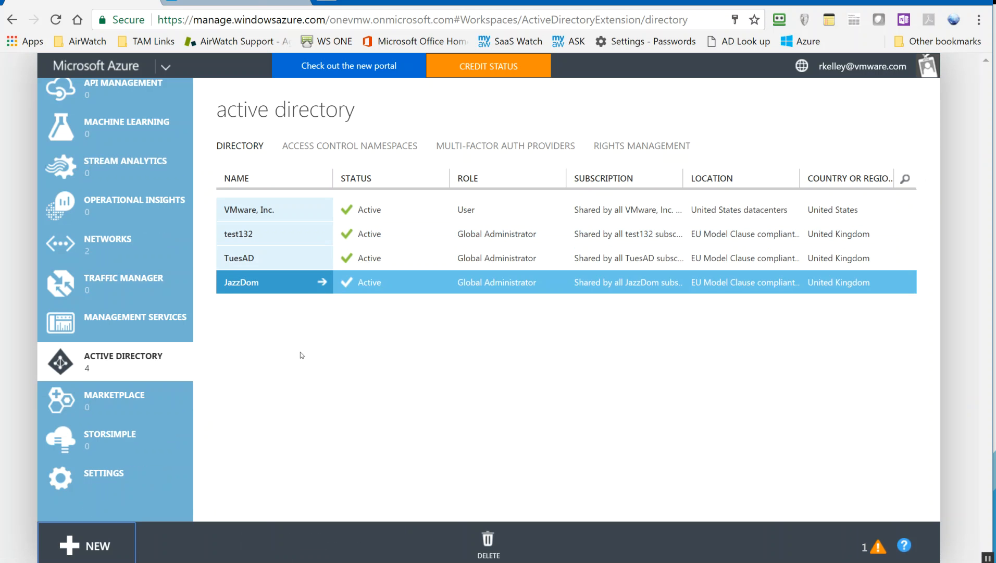
click(242, 284)
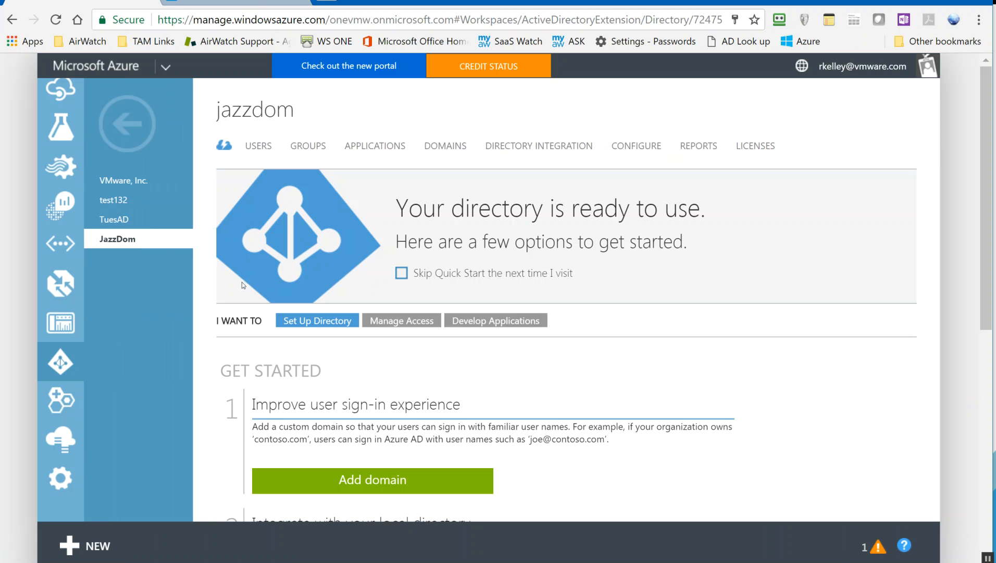
click(450, 147)
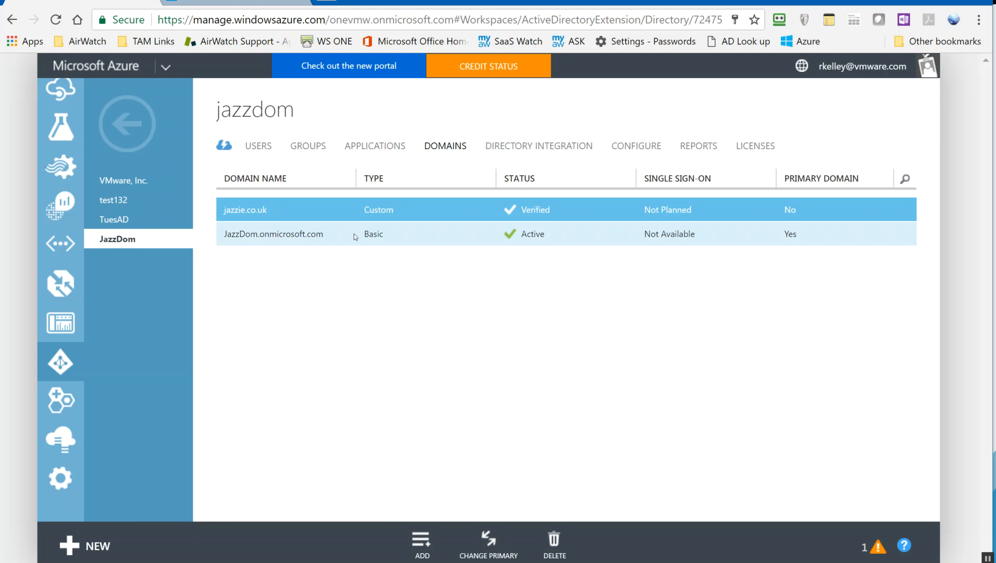
Highlight the onmicrosoft.com part of the domain name, then bring up the New panel.
drag(327, 240, 259, 235)
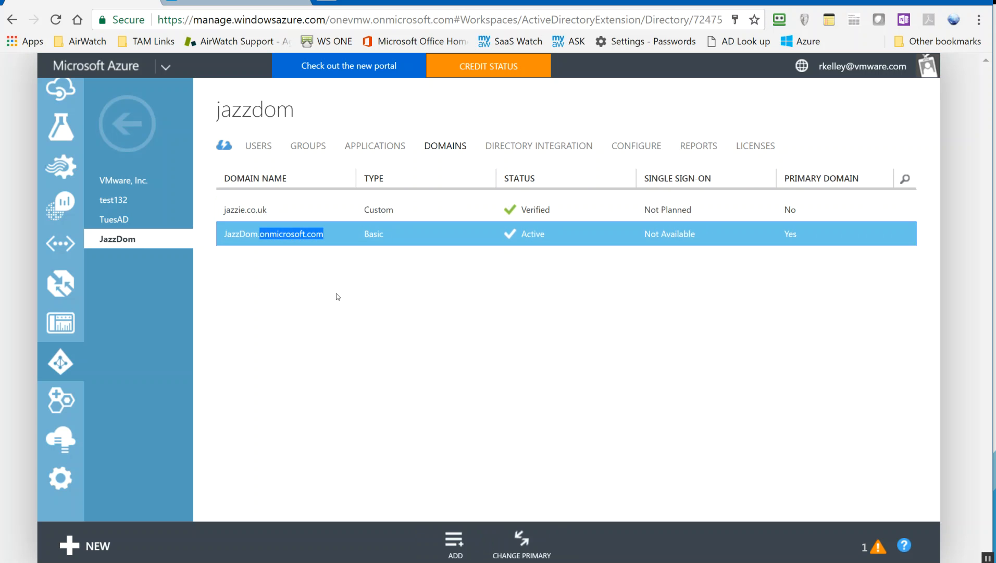
click(472, 346)
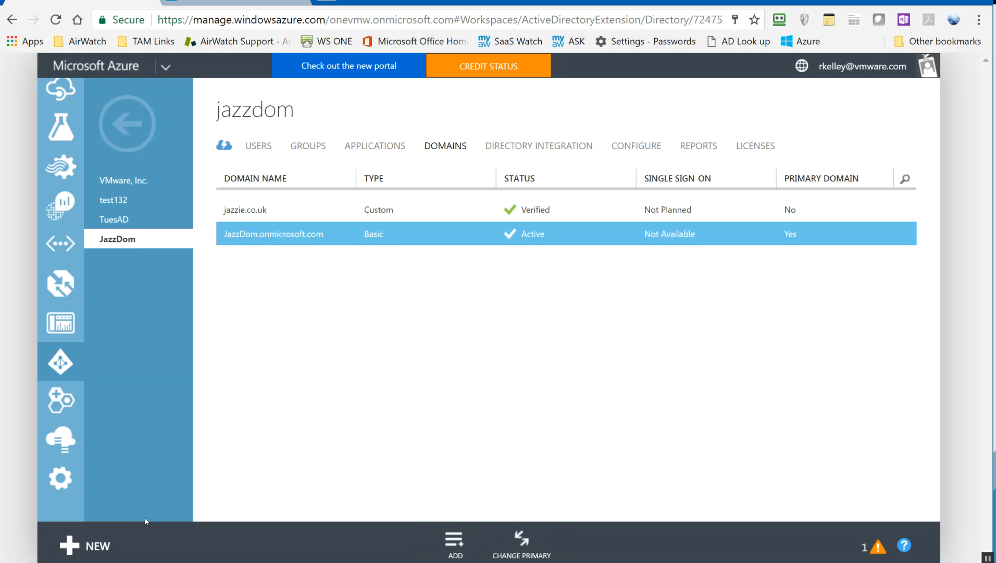
click(94, 547)
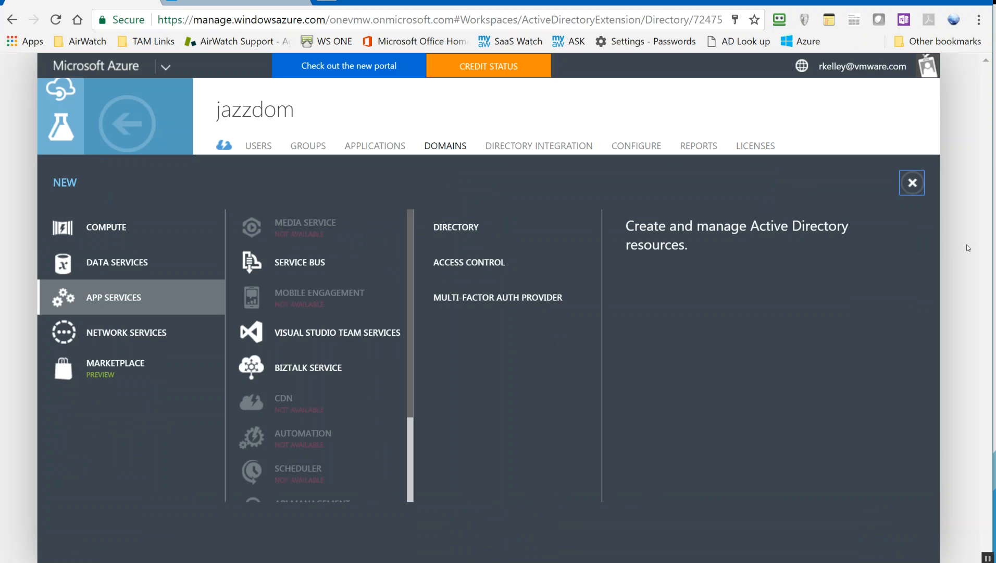
Dismiss the New panel and Add Domain dialog, then show JazzDom's Configure page.
click(913, 183)
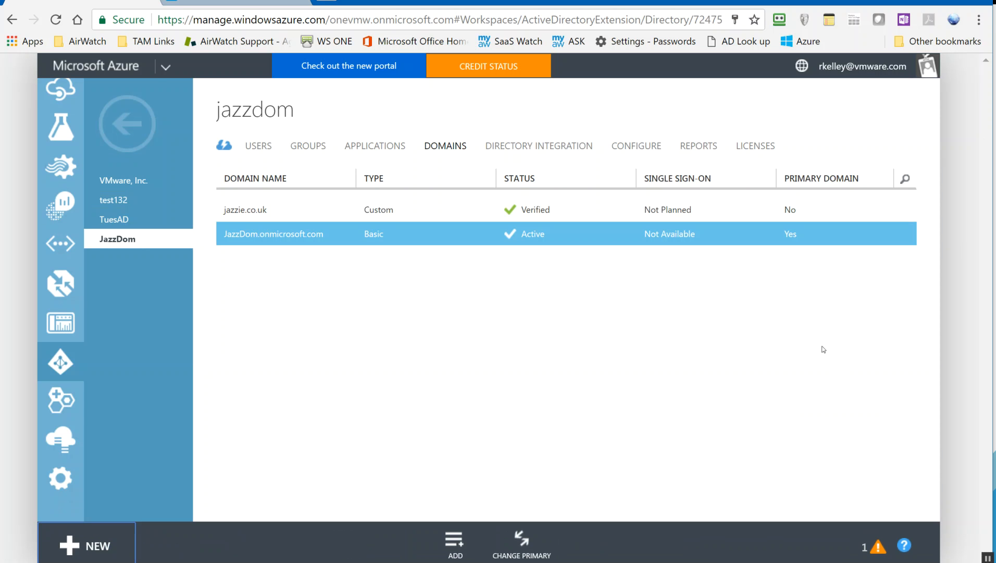
click(455, 542)
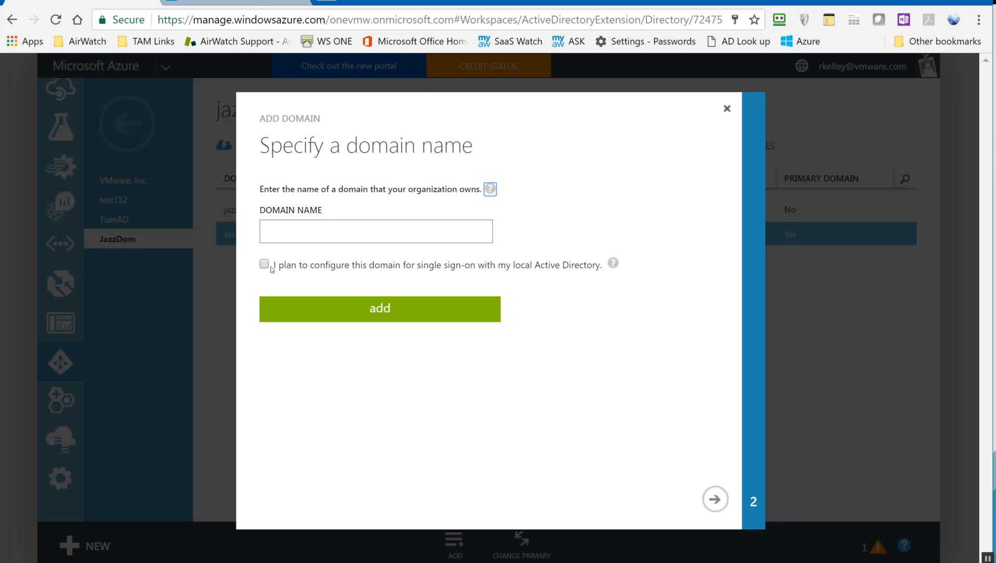
click(728, 108)
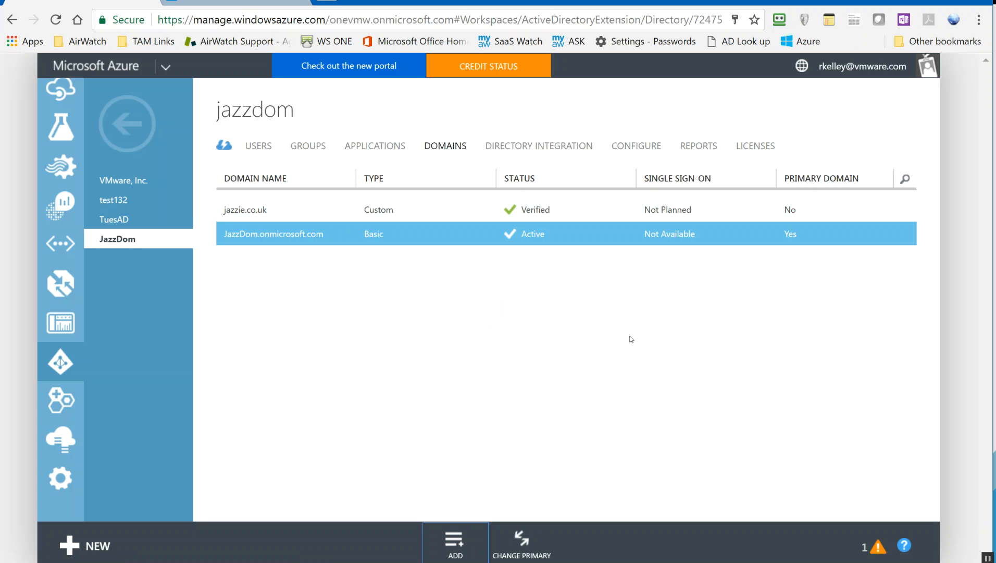
click(638, 146)
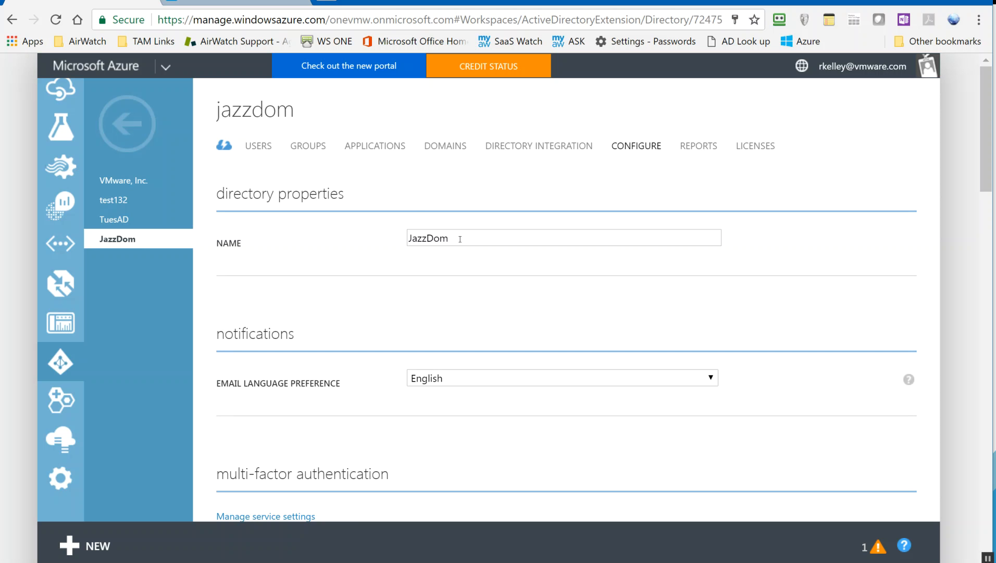
Scroll down to JazzDom's domain services, then switch to the 'AirWatch ACC integration with Azure AD' deck.
drag(988, 146, 962, 362)
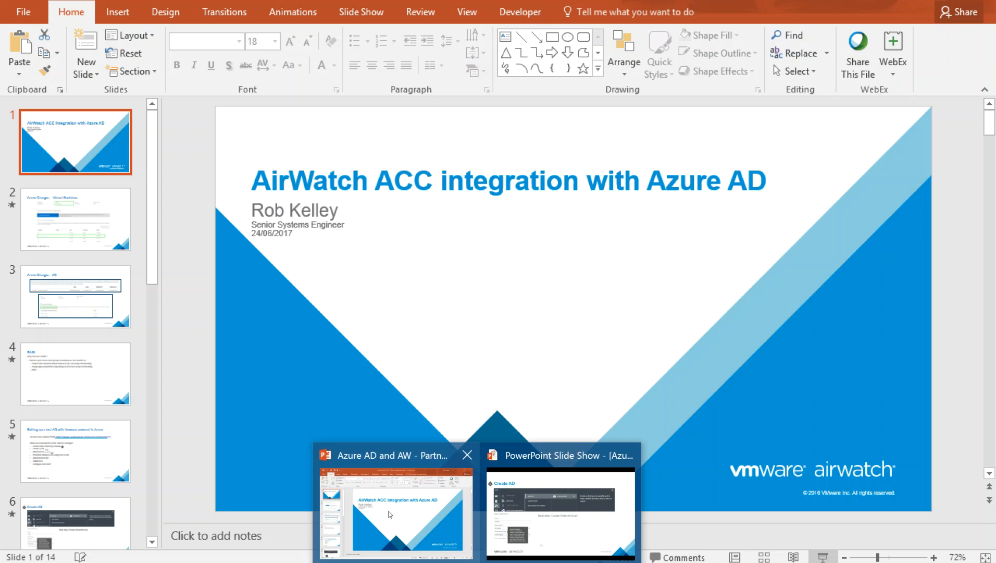
click(389, 510)
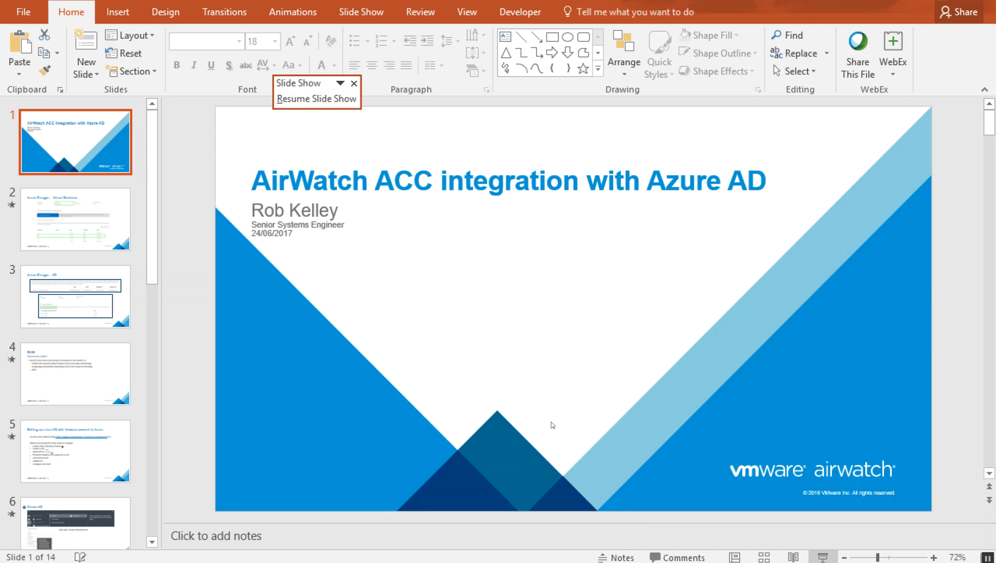
Resume the slide show and advance to slide 8, 'Attach vLAN to AD'.
click(549, 504)
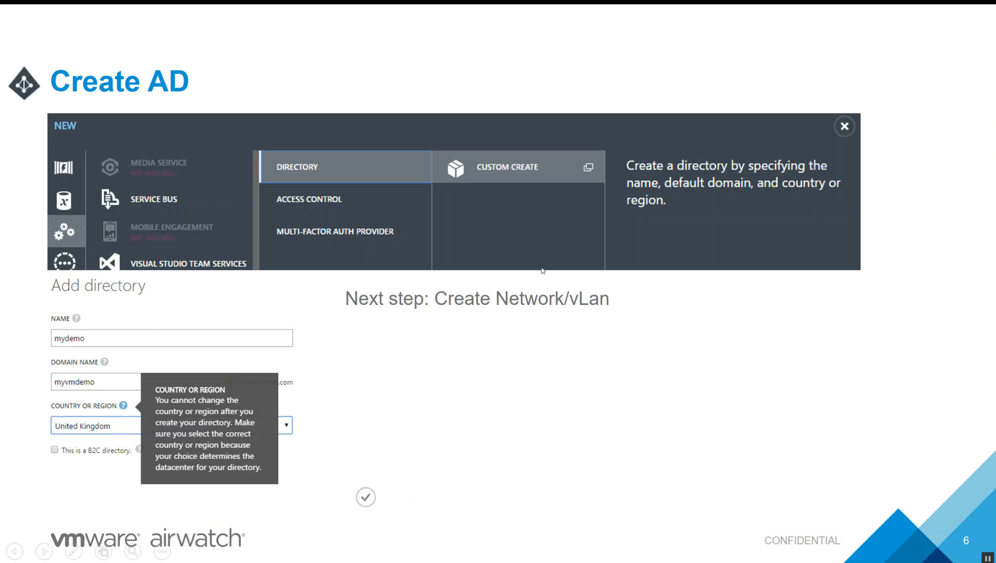
click(548, 328)
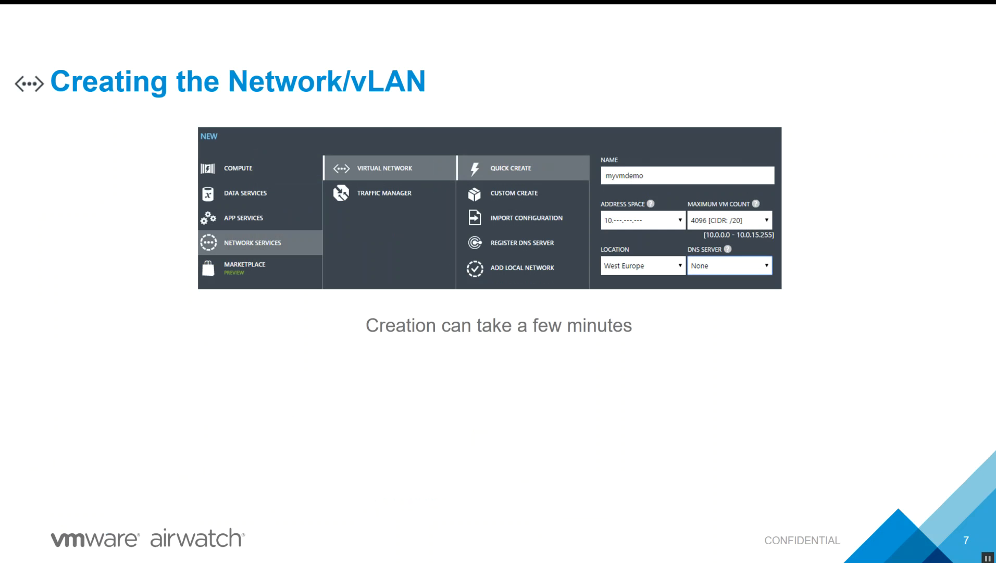
key(Right)
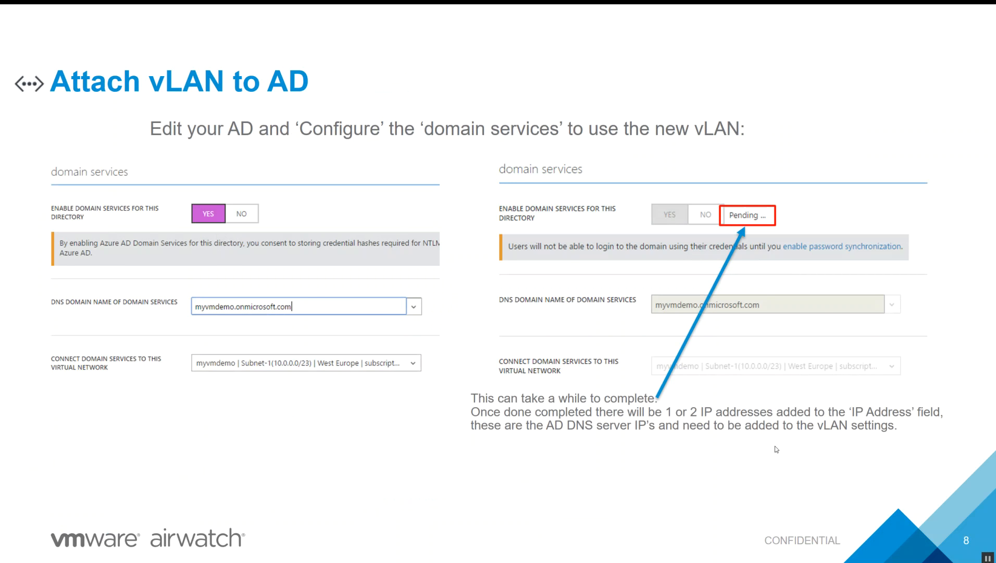
key(super+Tab)
Check jazzie-vlan's DNS server entries, both 192.168.0.4, then go back to the active directory list.
click(791, 128)
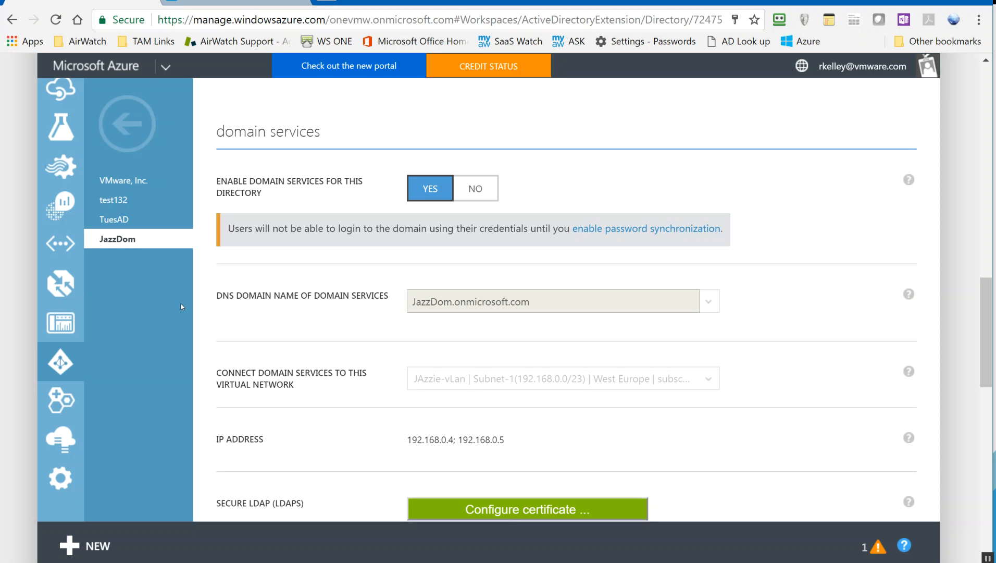
click(66, 244)
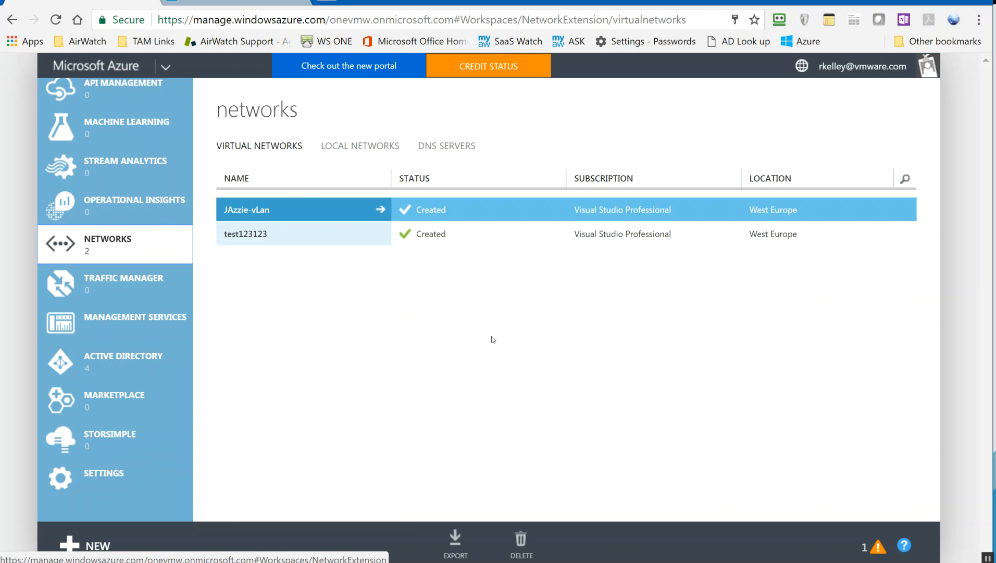
click(247, 211)
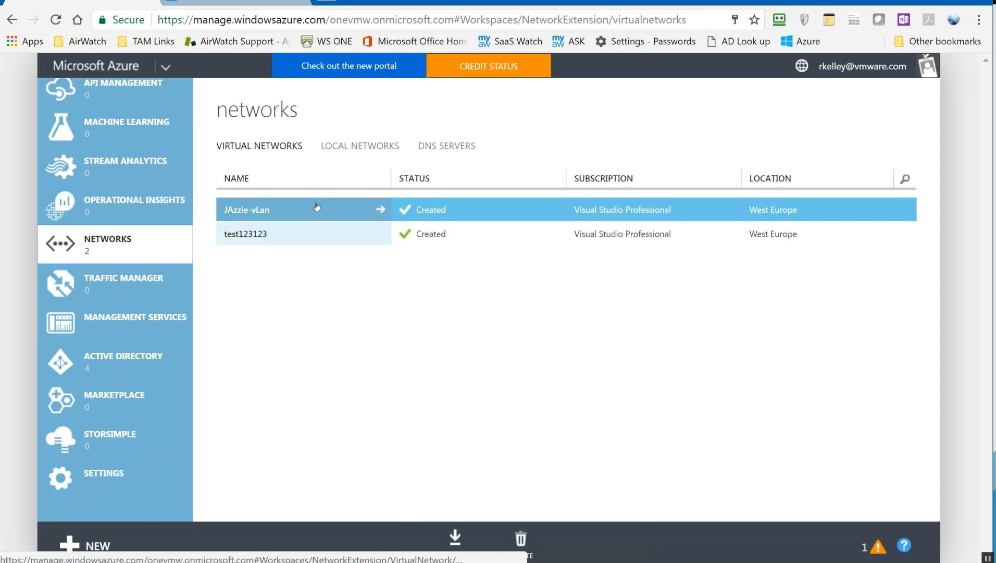
click(336, 146)
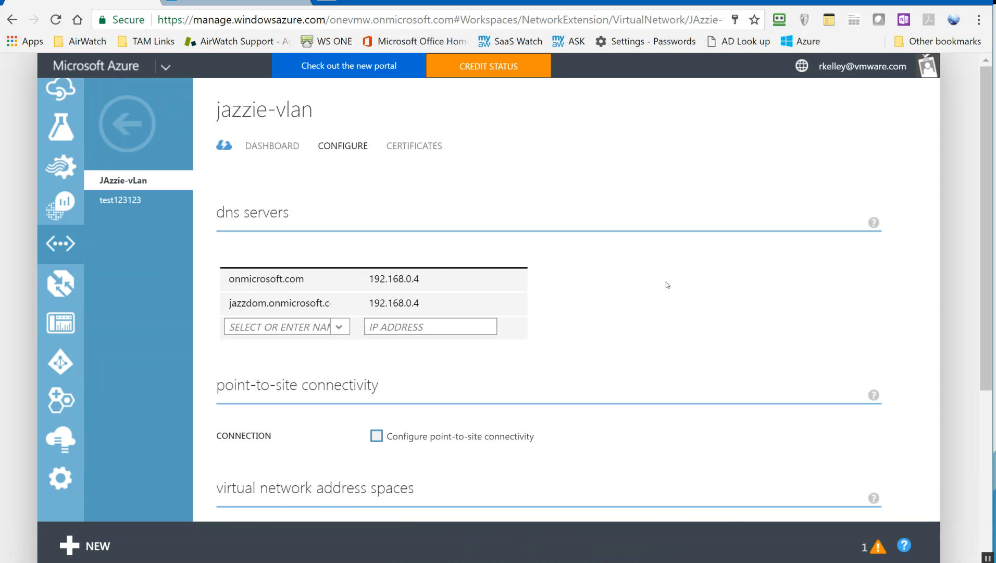
scroll(666, 282, down, 2)
drag(423, 202, 367, 201)
drag(435, 226, 368, 225)
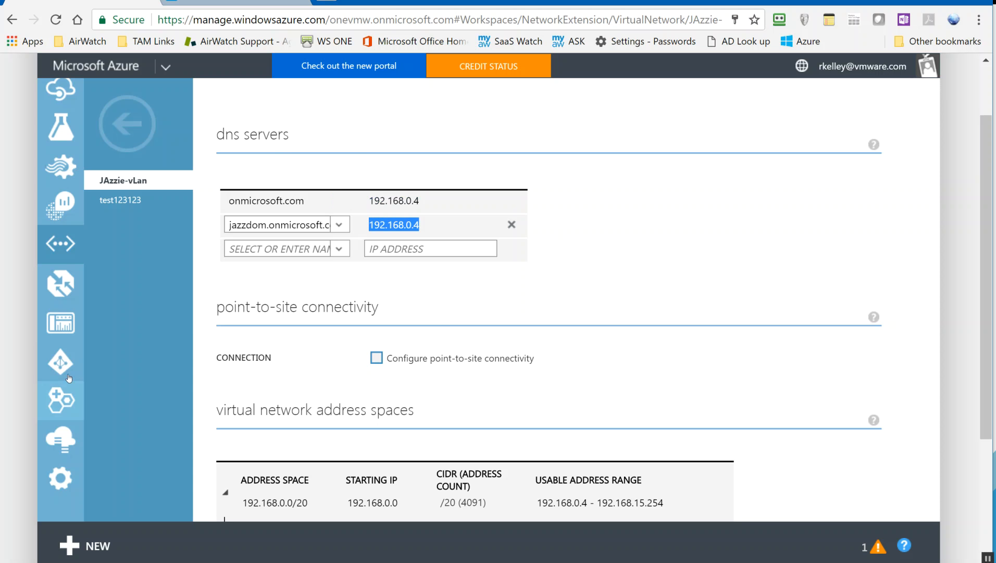
click(64, 371)
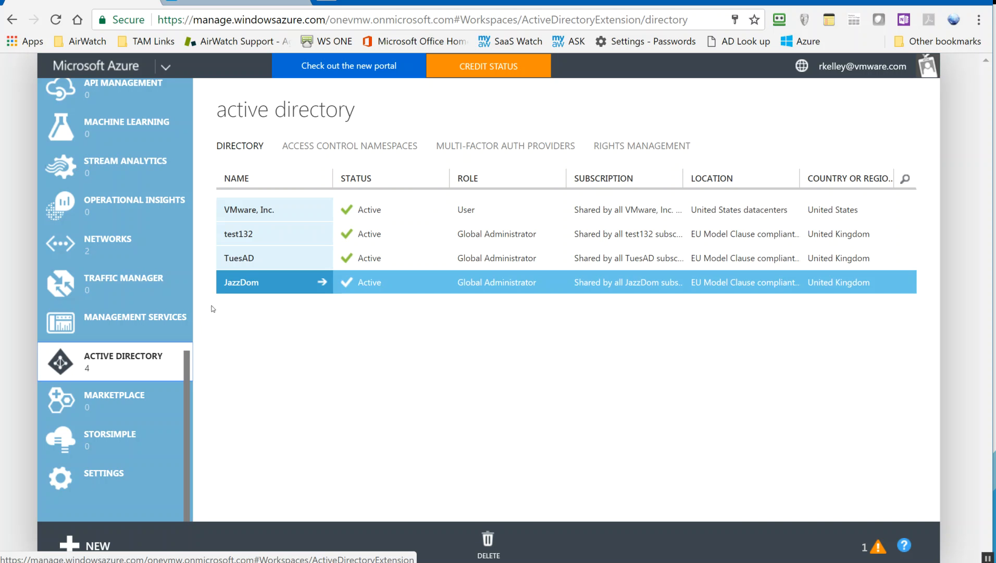
Copy JazzDom's domain services IP addresses 192.168.0.4 and 192.168.0.5, then open the Networks list.
click(249, 283)
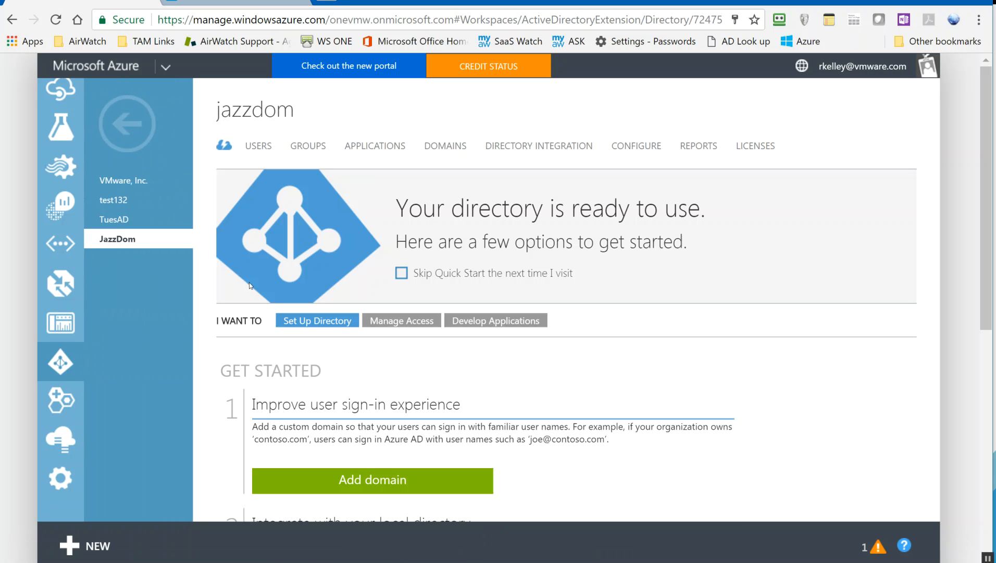
click(619, 147)
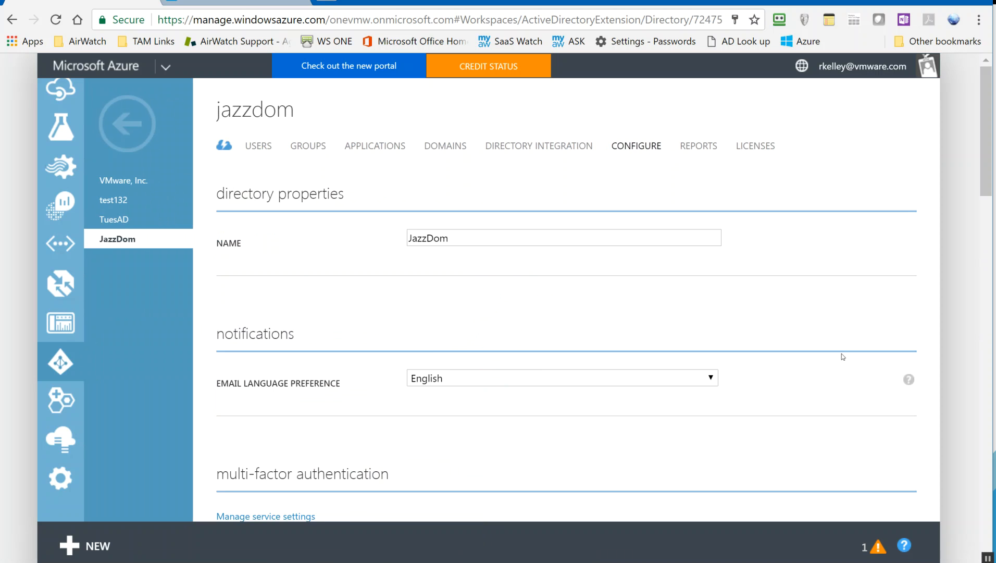
scroll(847, 352, down, 12)
scroll(845, 351, down, 5)
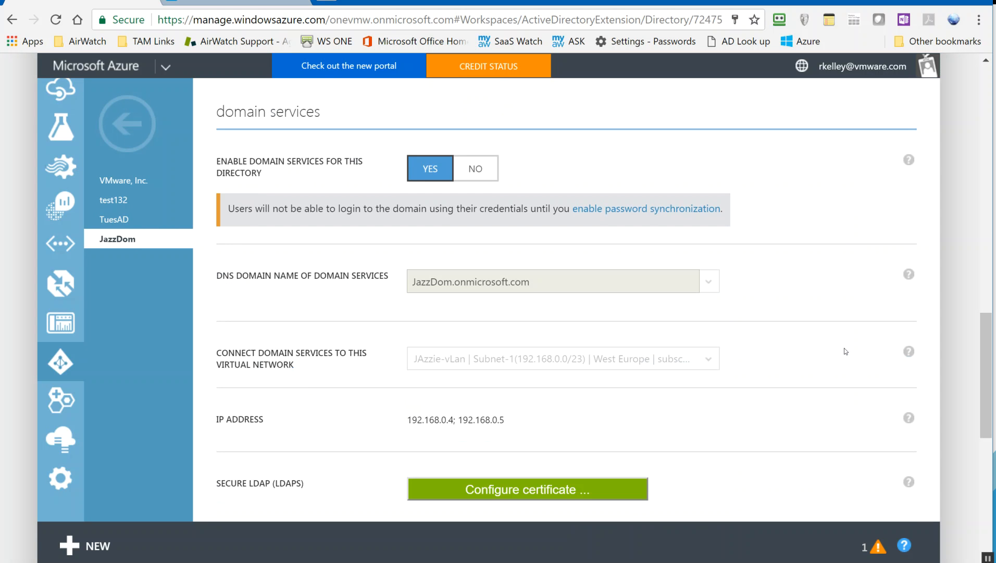
drag(506, 423, 407, 422)
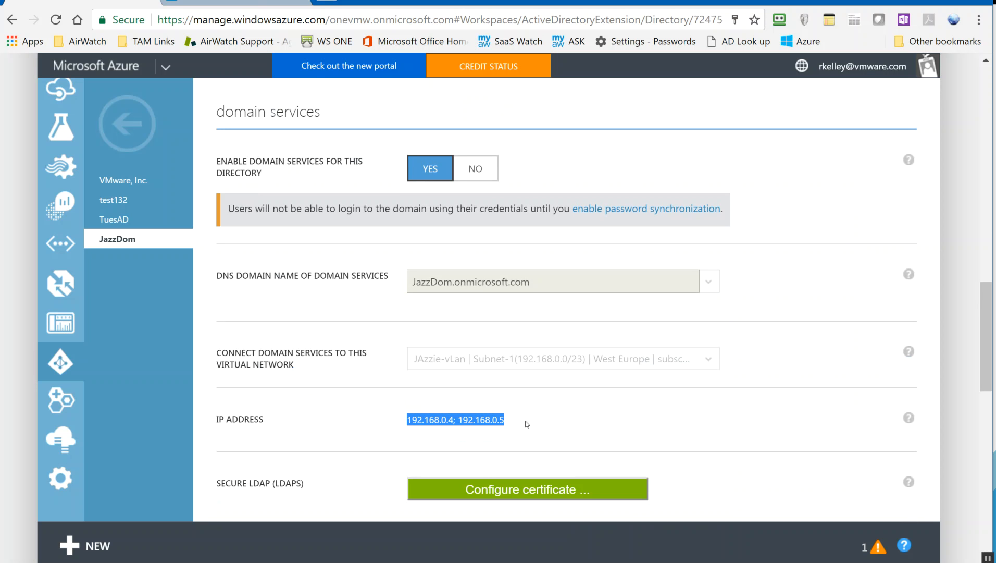
click(75, 250)
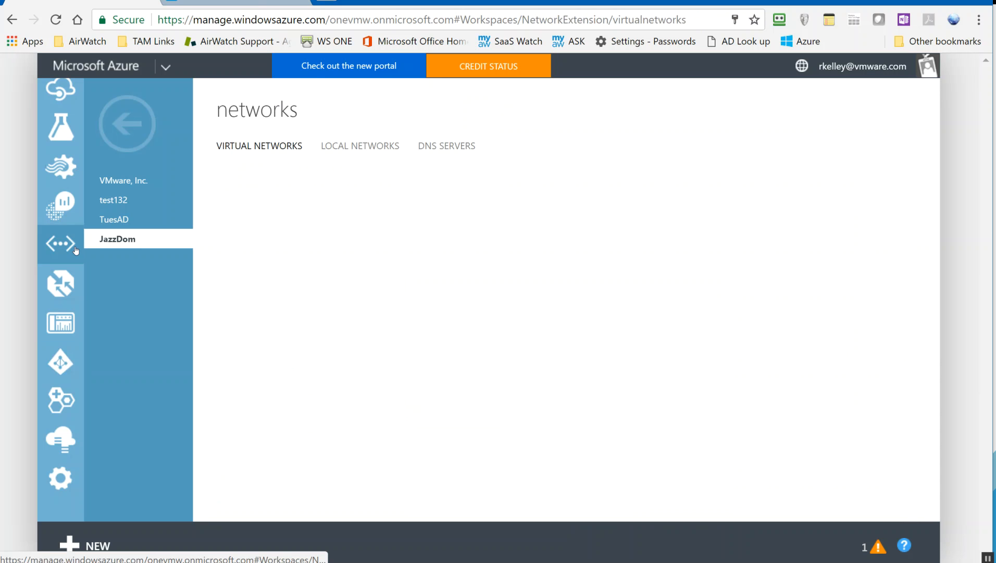
Add a jazzie.co.uk DNS server entry on jazzie-vlan and copy the 192.168.0.4 address.
click(267, 211)
click(352, 148)
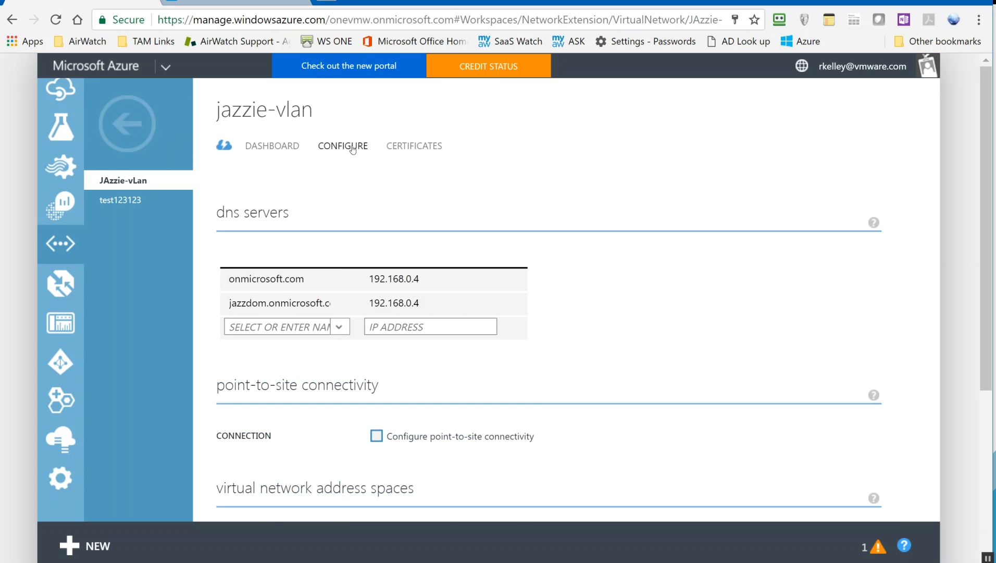
click(312, 326)
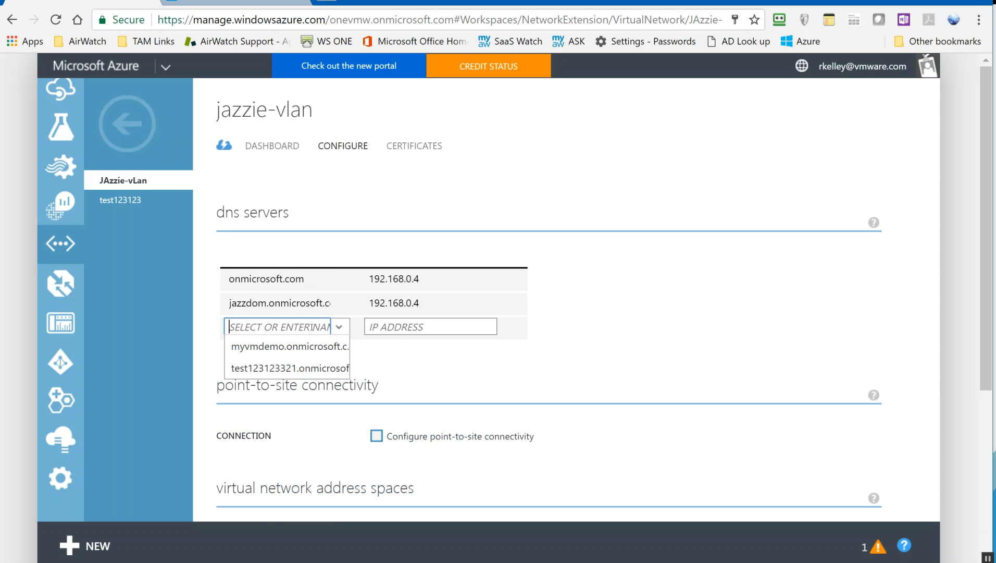
text(jazzie.co.uk)
drag(438, 279, 369, 283)
key(ctrl+c)
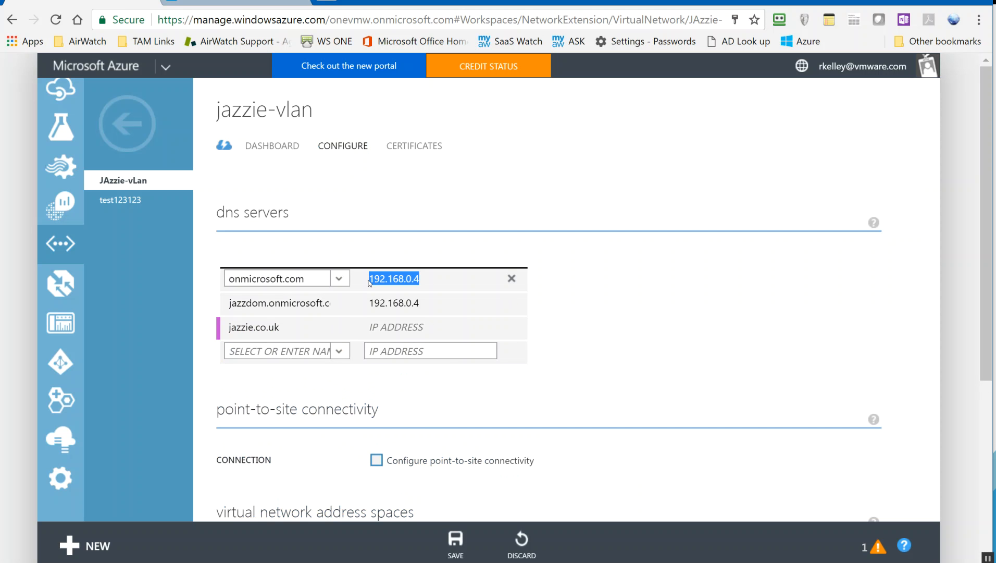
click(445, 350)
Paste 192.168.0.4 as the jazzie.co.uk DNS server address and commit it.
click(436, 328)
key(ctrl+v)
click(627, 350)
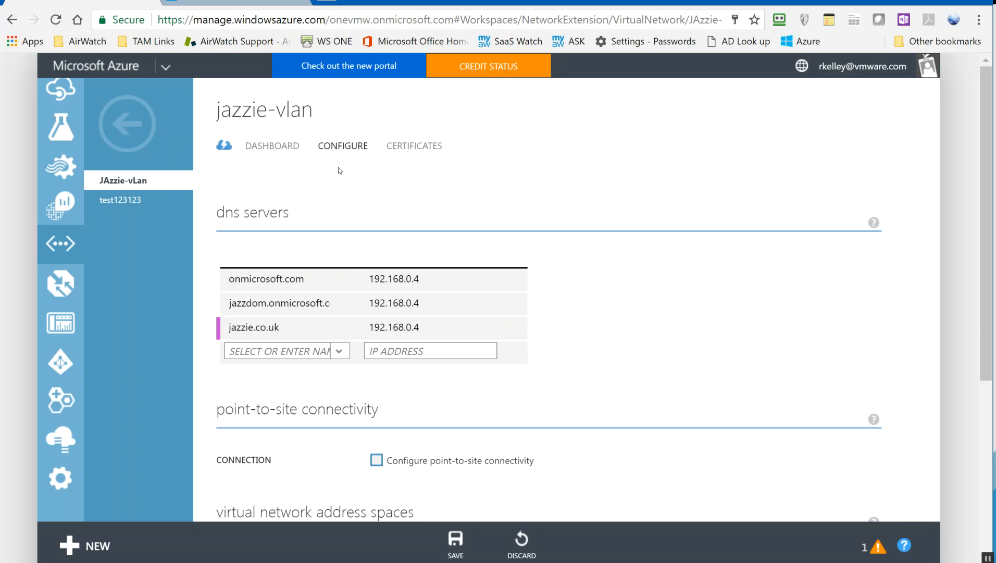
drag(314, 110, 214, 111)
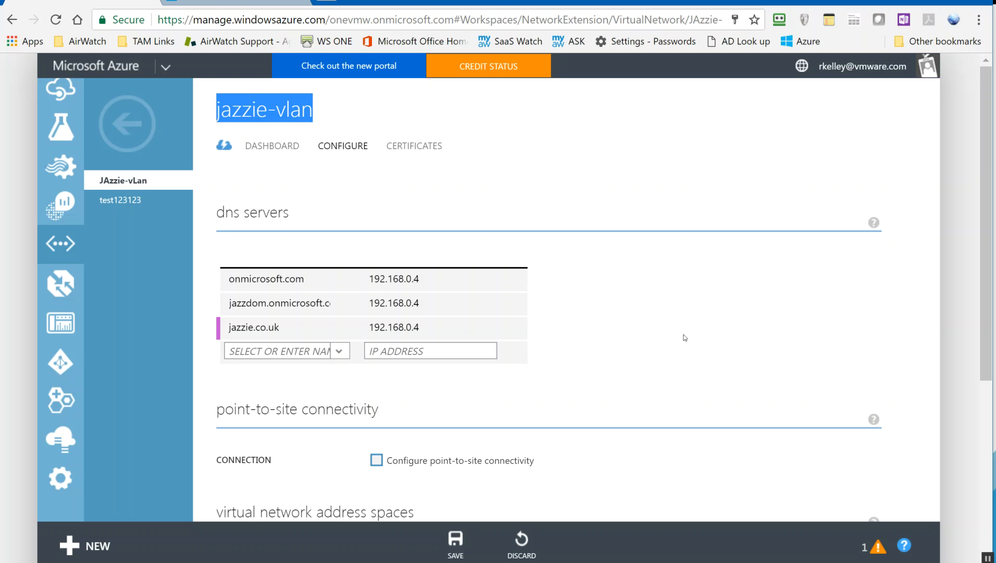
click(427, 327)
drag(423, 327, 367, 327)
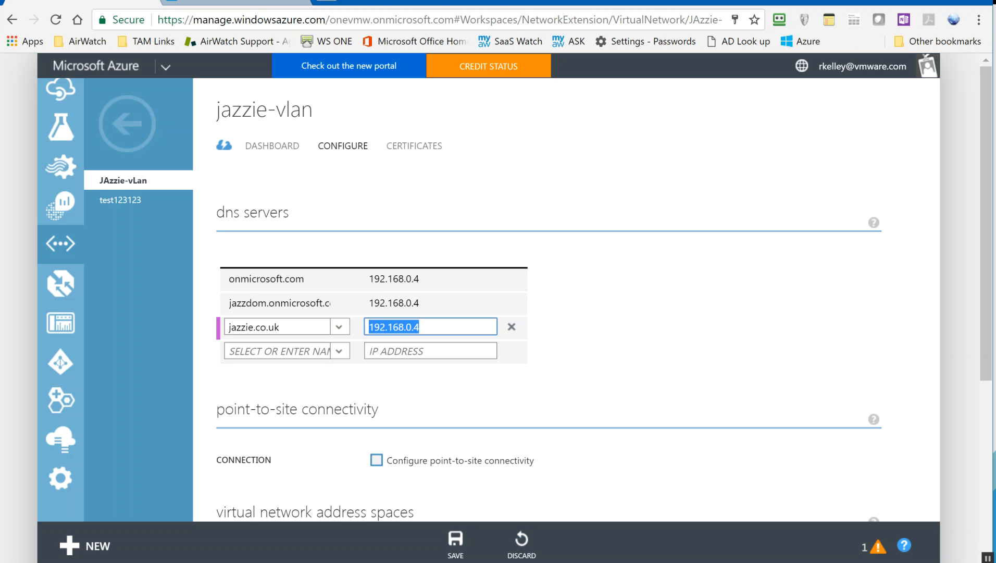
click(742, 334)
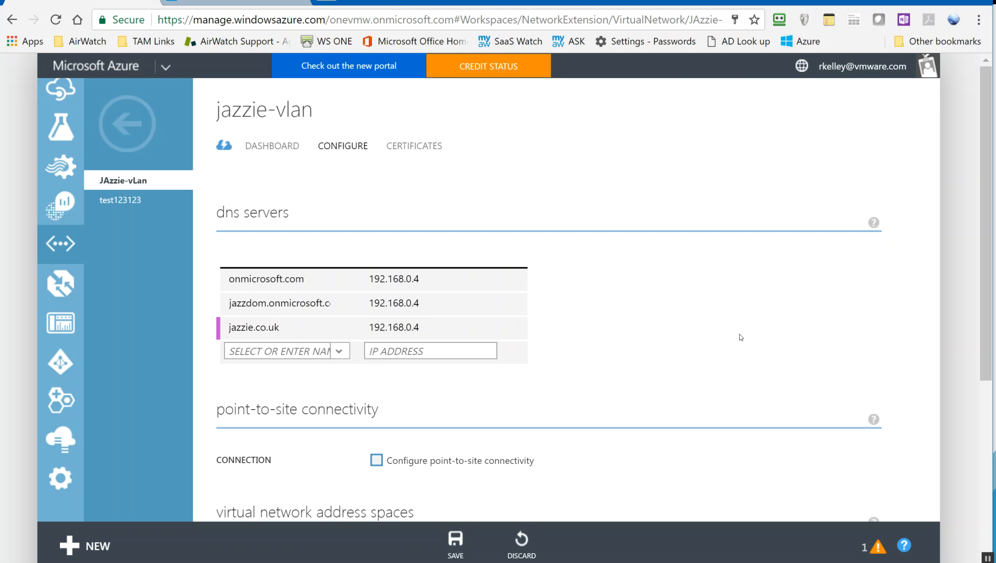
scroll(58, 396, up, 10)
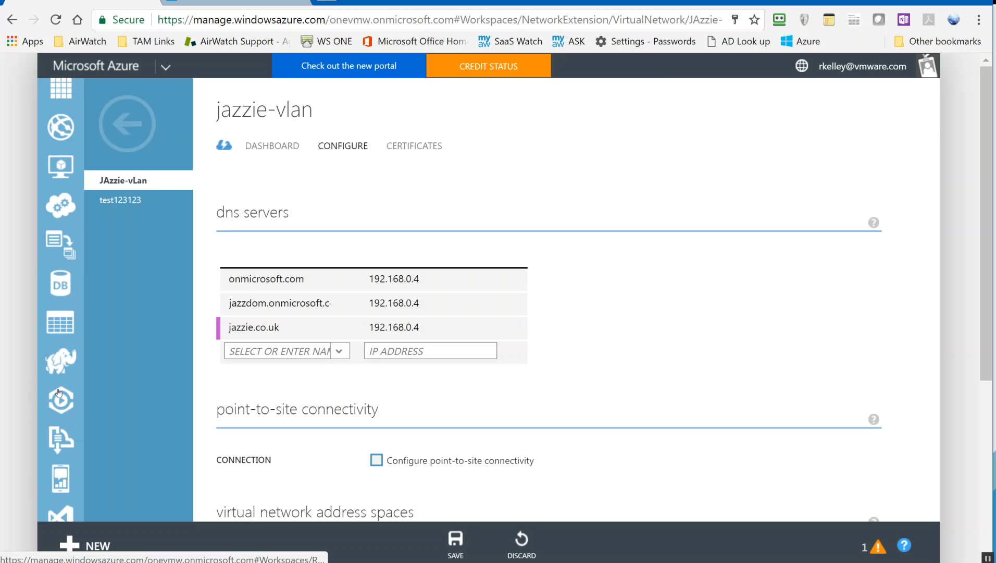
Go to Virtual Machines, discarding the unsaved network changes, and bring up the New options.
click(61, 189)
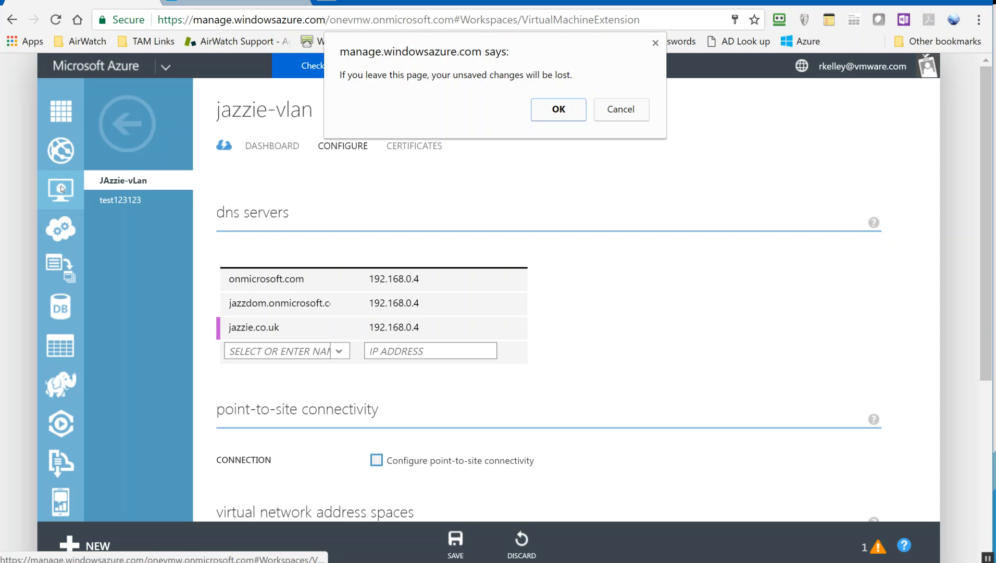
click(552, 112)
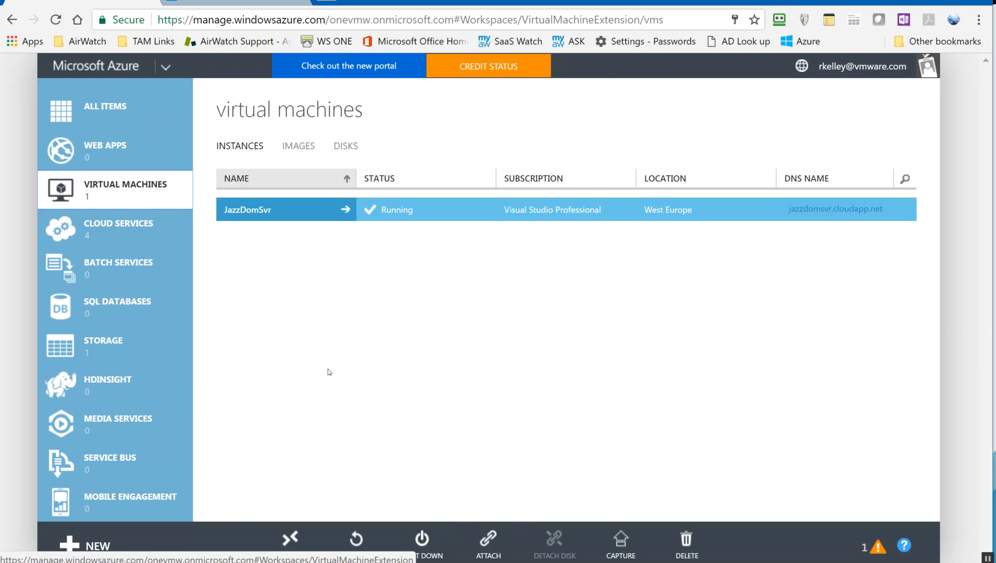
click(86, 546)
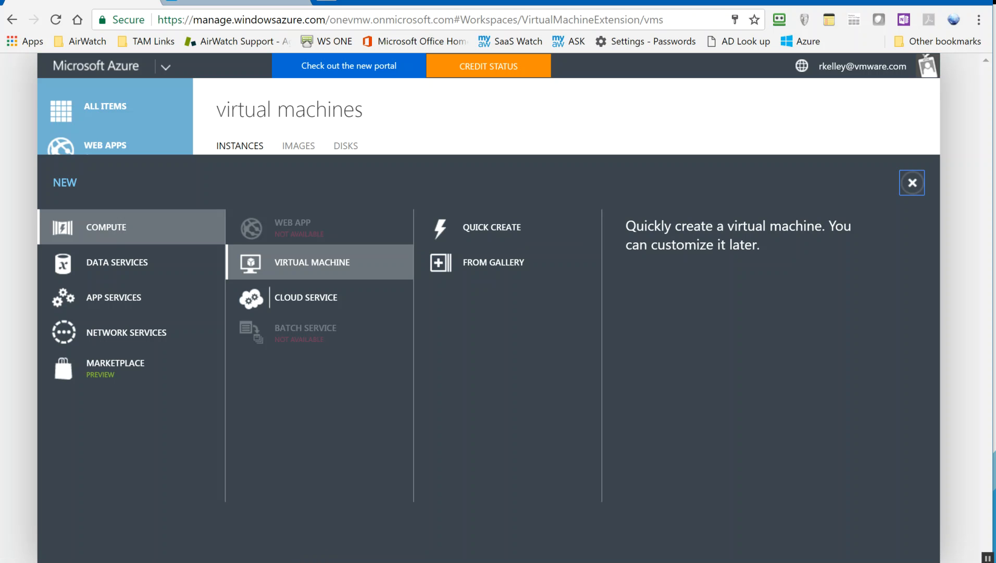
Choose From Gallery and pick the [smalldisk] Windows Server 2012 R2 Datacenter image.
click(499, 266)
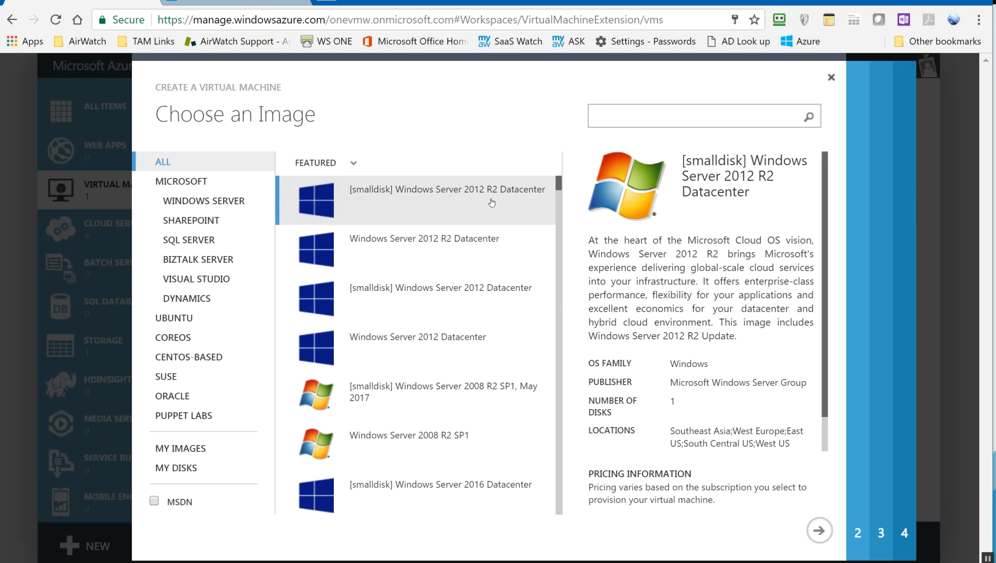
click(492, 202)
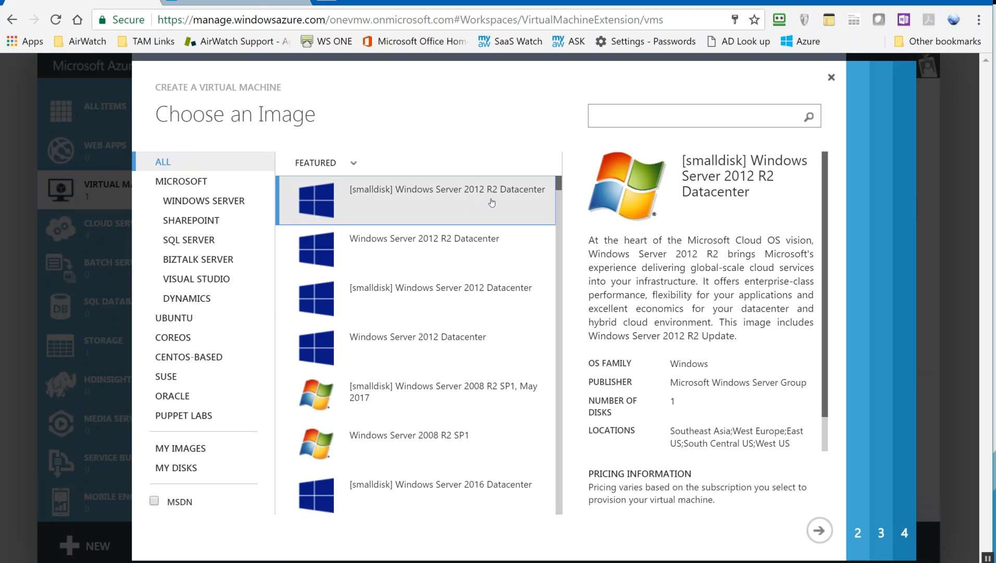
Name the VM 'my demo Server' and choose the A1 size on the Basic tier.
click(819, 530)
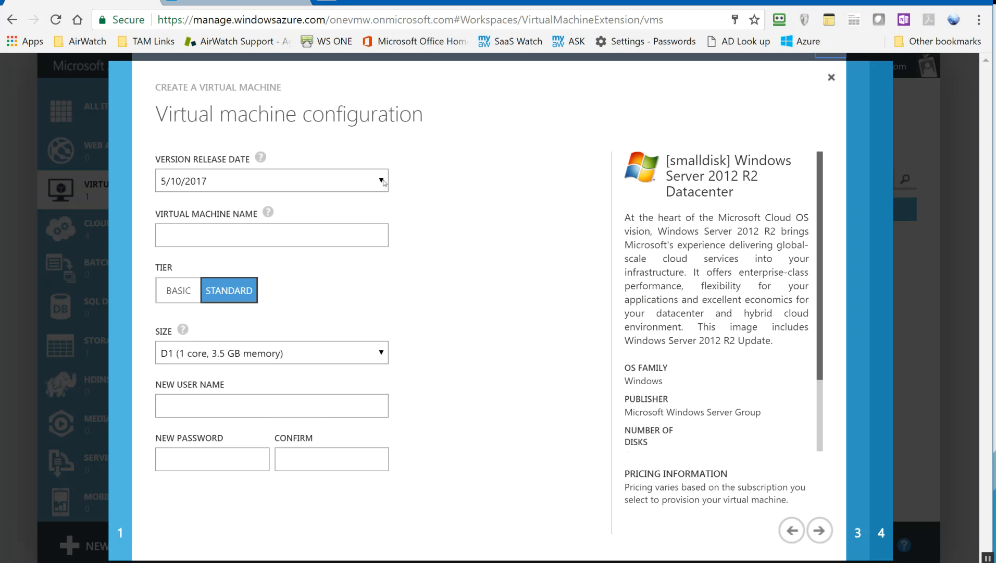
click(269, 238)
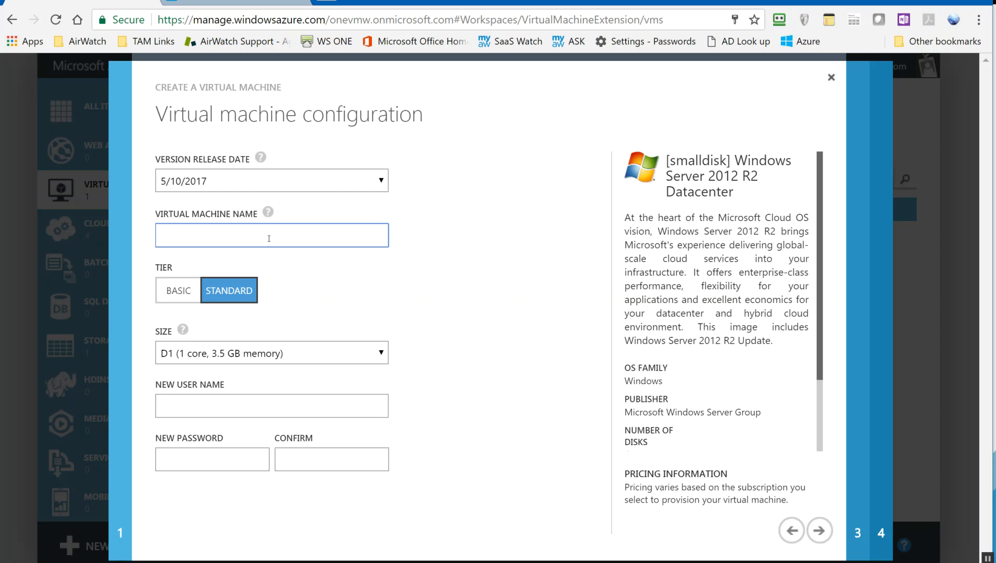
text(my demo Server)
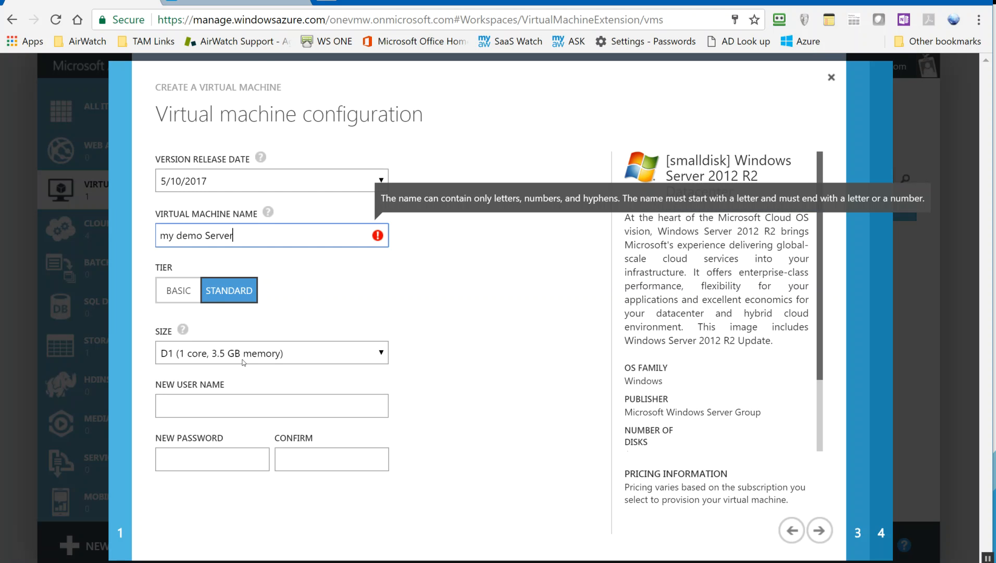
click(238, 357)
click(245, 81)
click(167, 290)
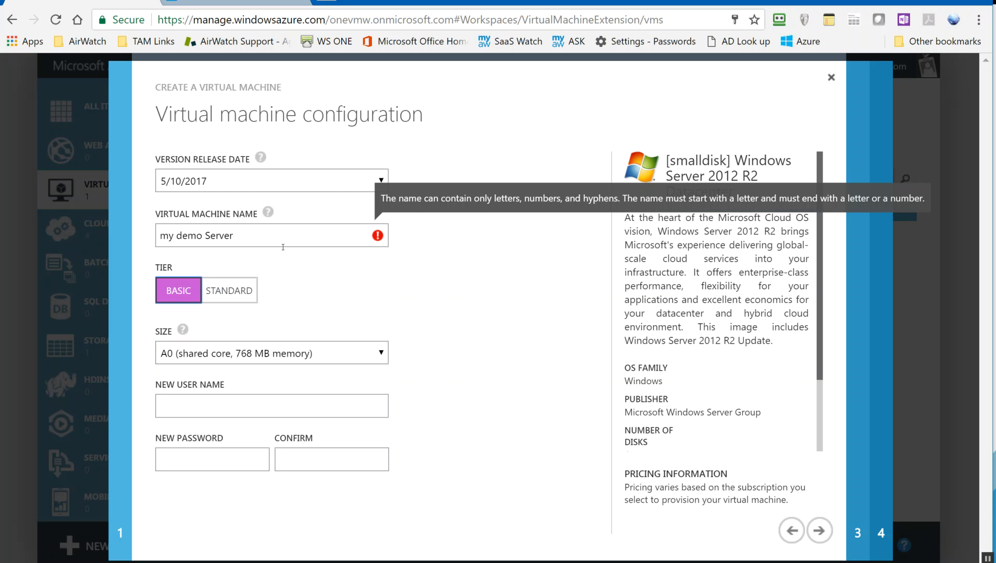
Correct the VM name to mydemoserver and reselect the A1 size.
triple_click(203, 236)
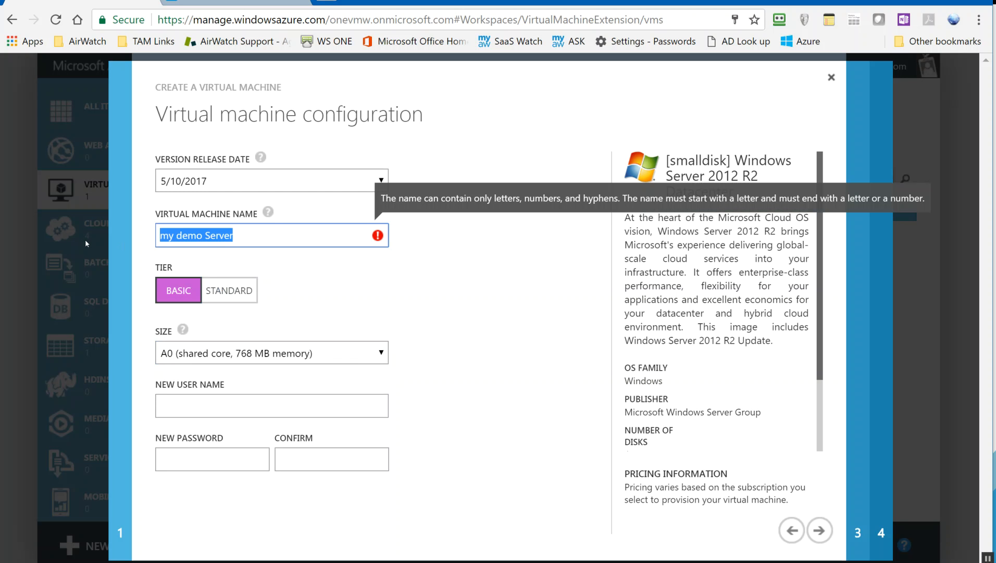
key(Right)
key(Left)
key(Left)
key(Left)
key(Left)
key(Left)
key(Left)
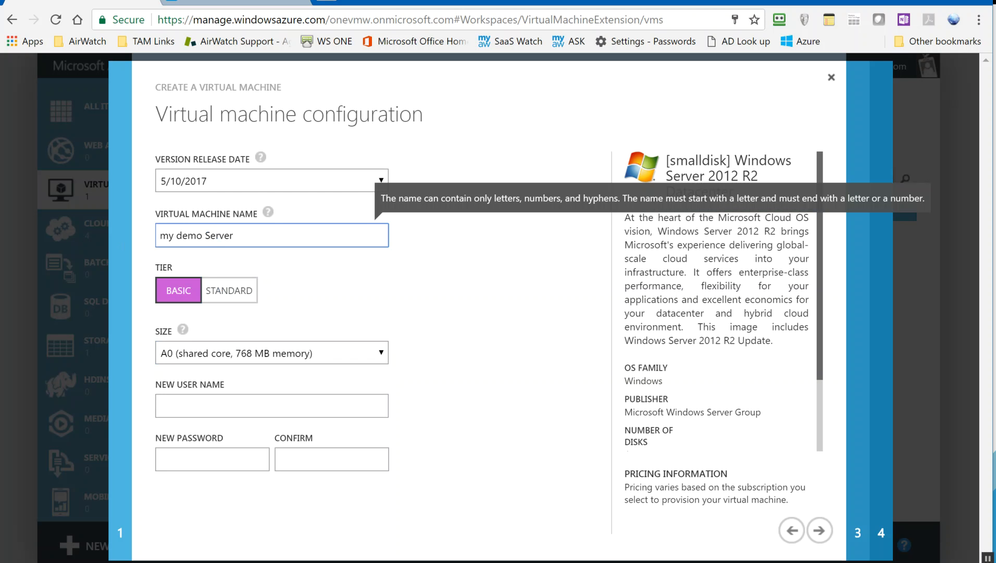
key(Delete)
key(BackSpace)
text(s)
key(Left)
key(Left)
key(Left)
key(Left)
key(Left)
key(BackSpace)
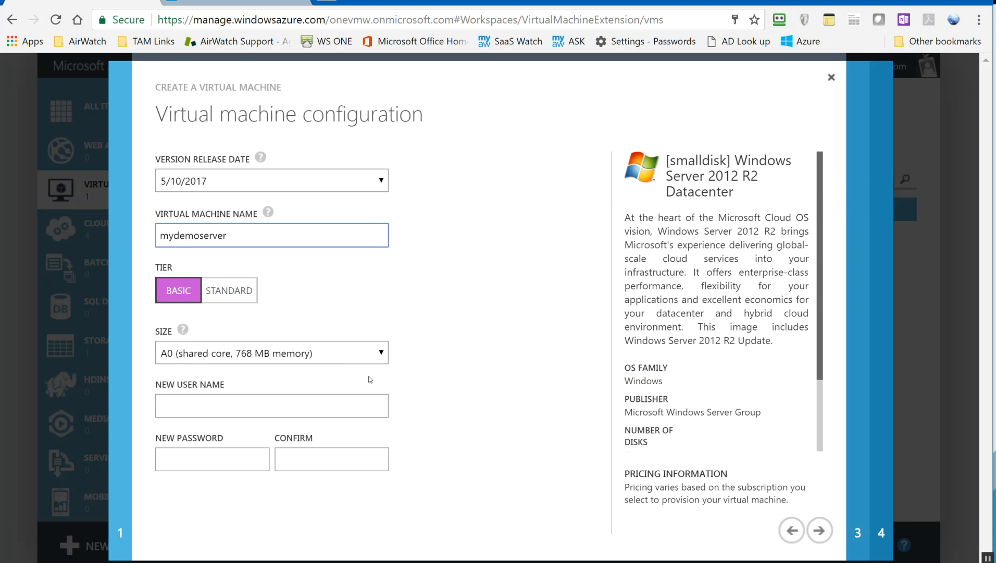
click(247, 406)
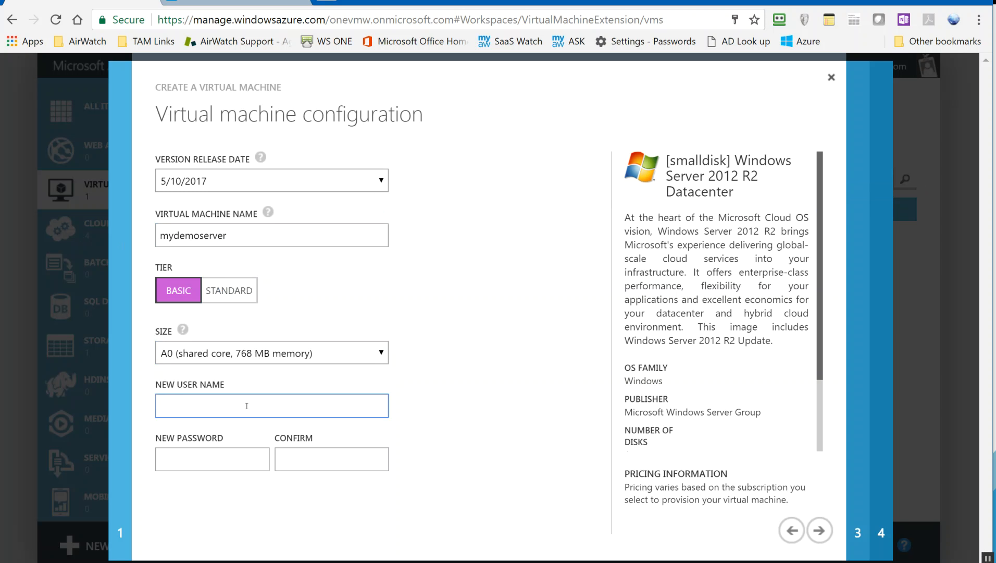
click(313, 360)
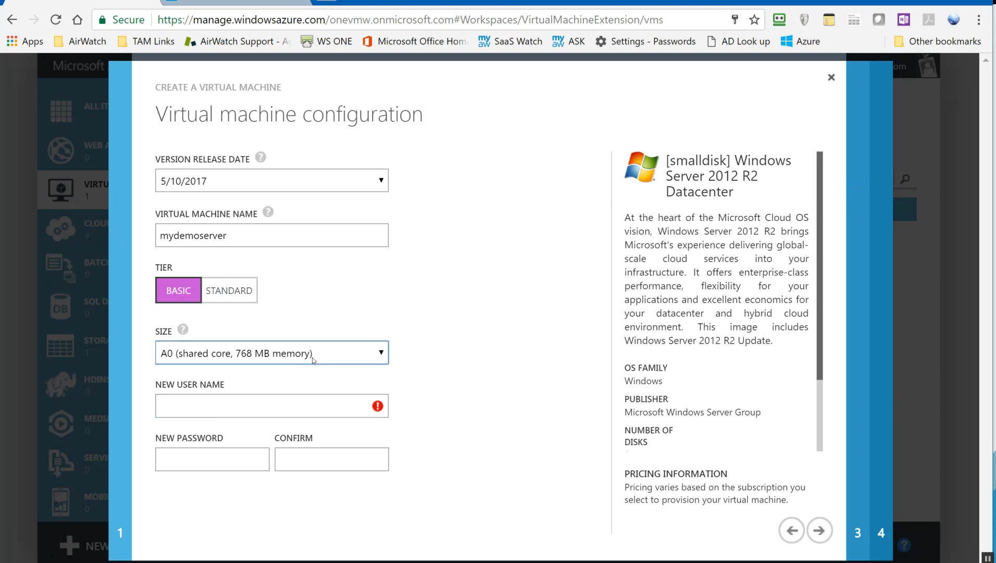
click(313, 359)
click(260, 384)
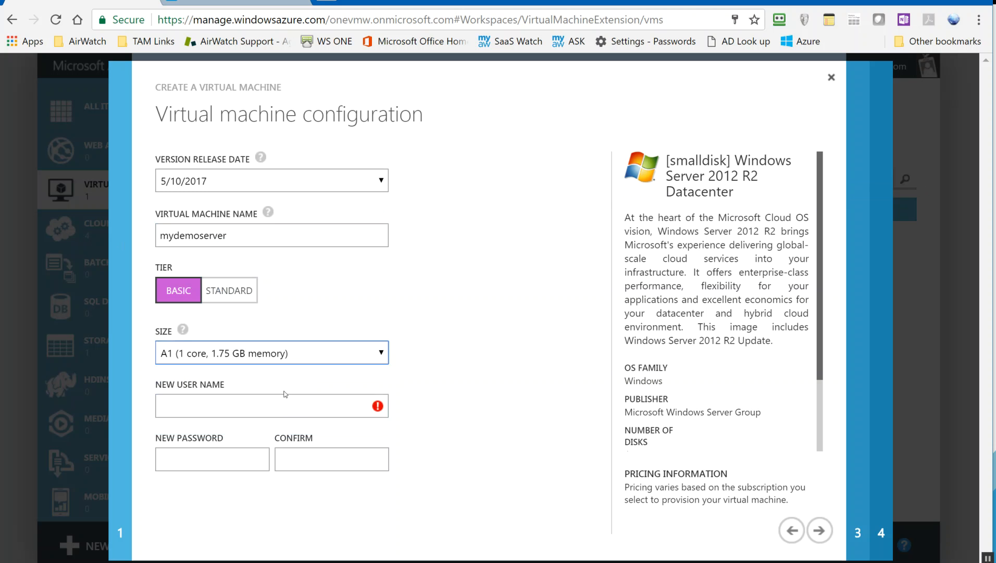
Enter an administrator user name and confirmed password, replacing the rejected user name admin.
click(230, 408)
text(admin)
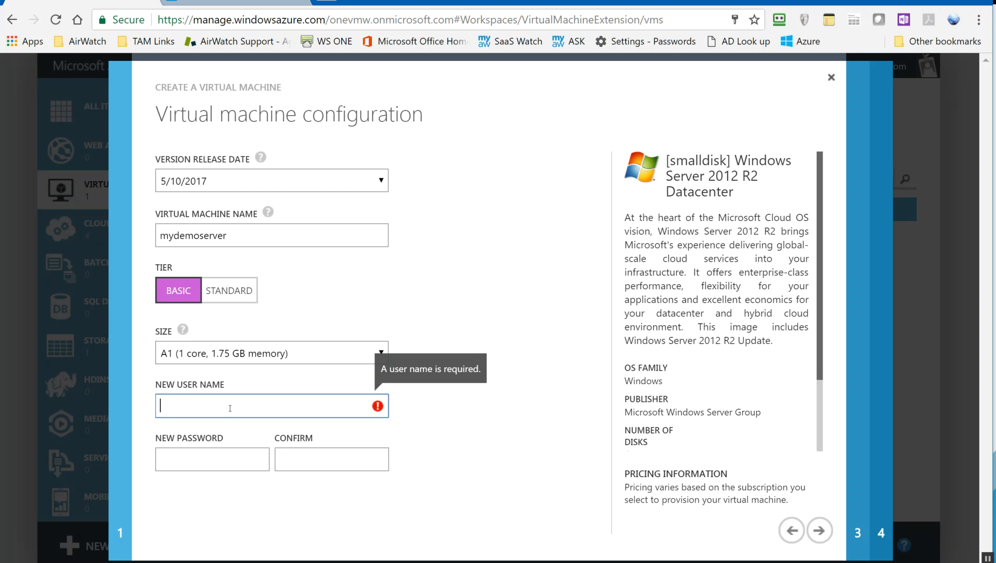
key(Tab)
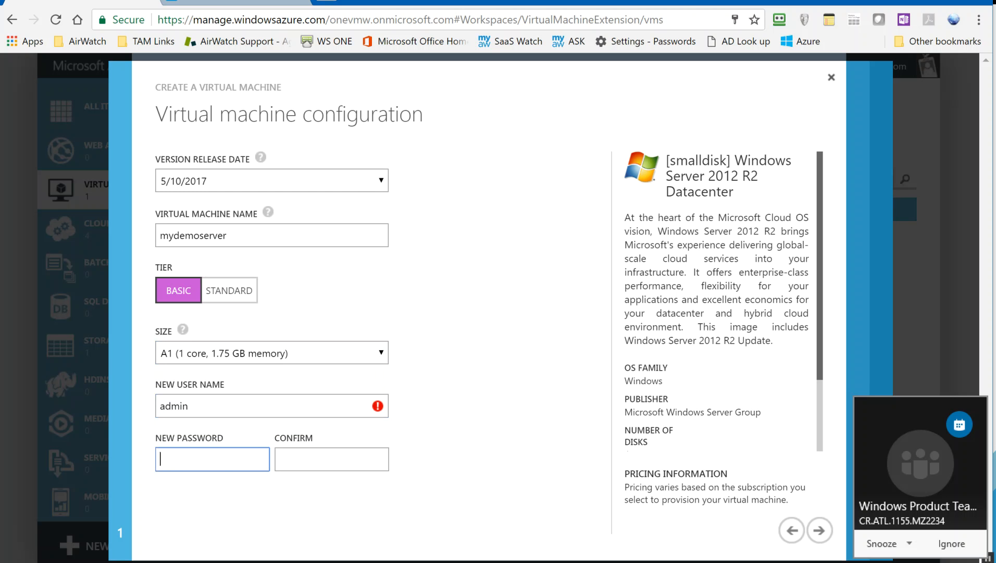
text(•••••)
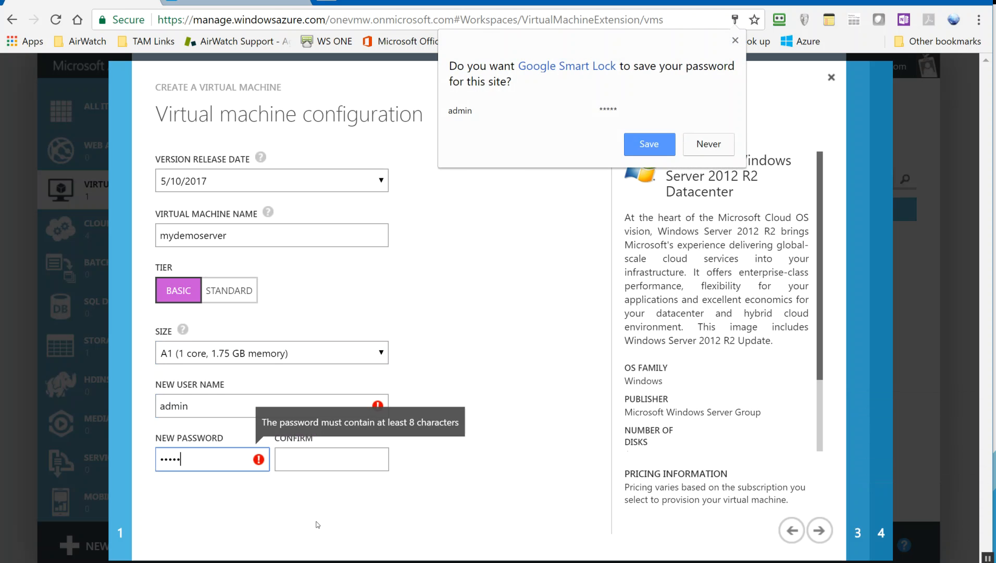
double_click(203, 459)
text(•••••••••)
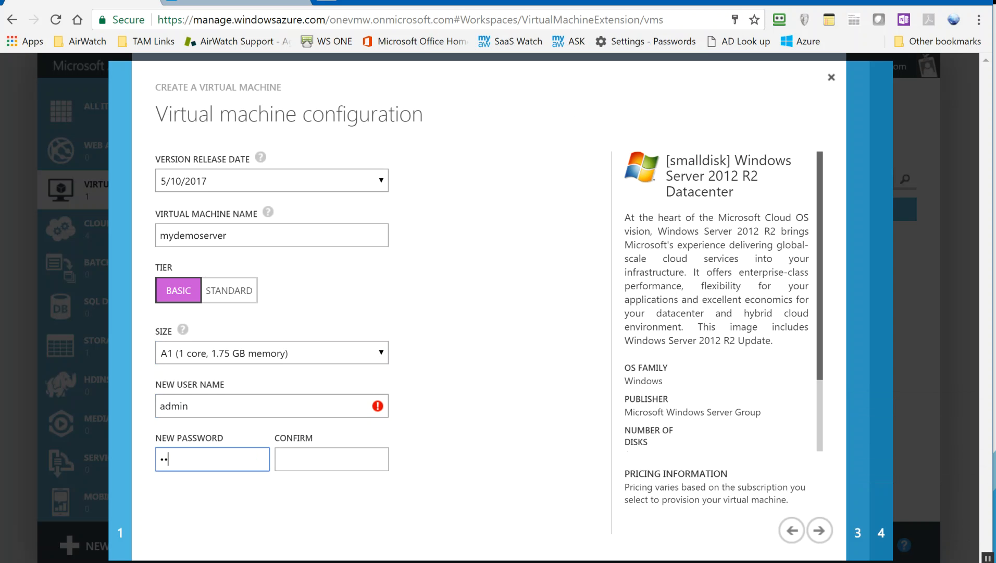
key(Tab)
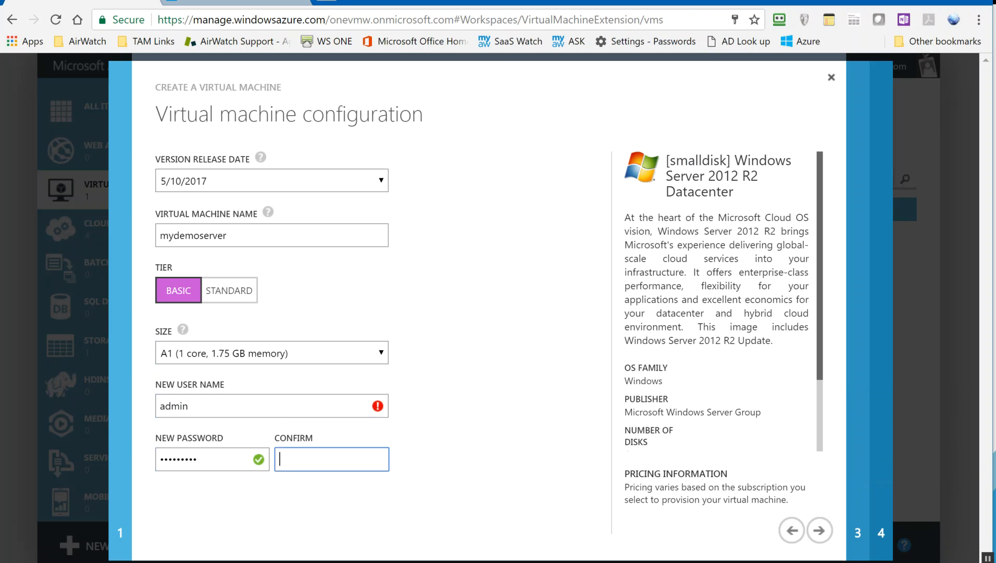
text(•••••••••)
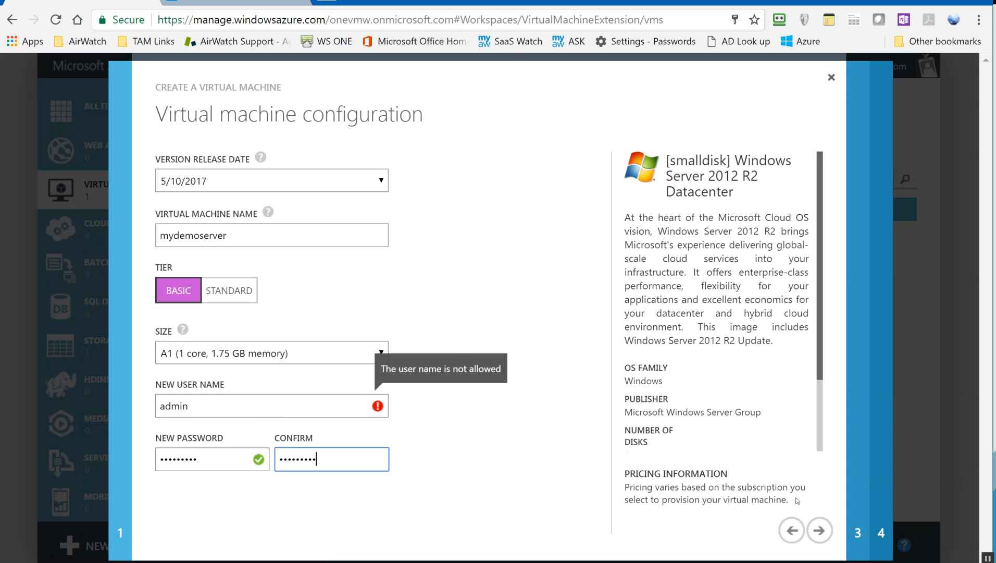
click(820, 530)
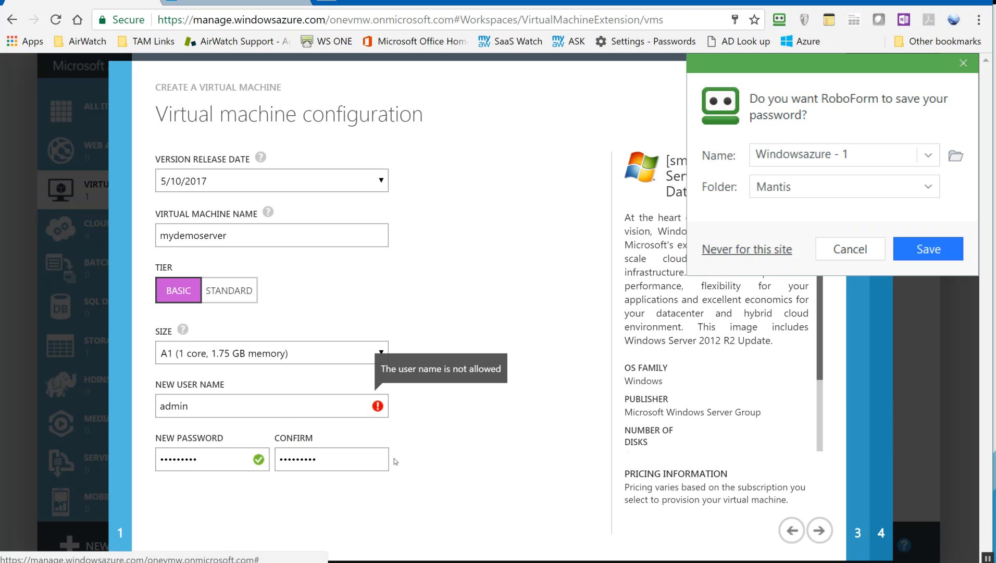
double_click(246, 408)
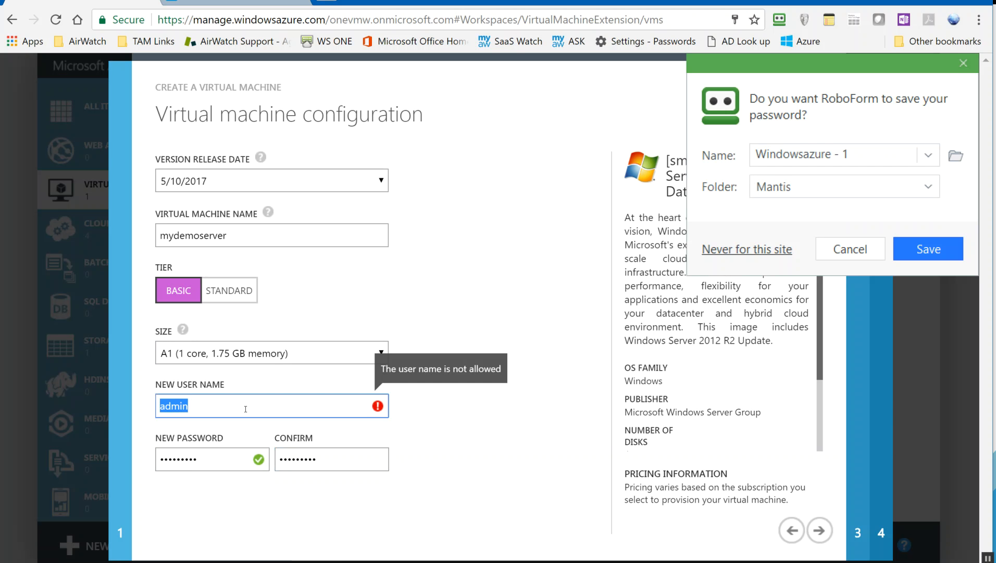
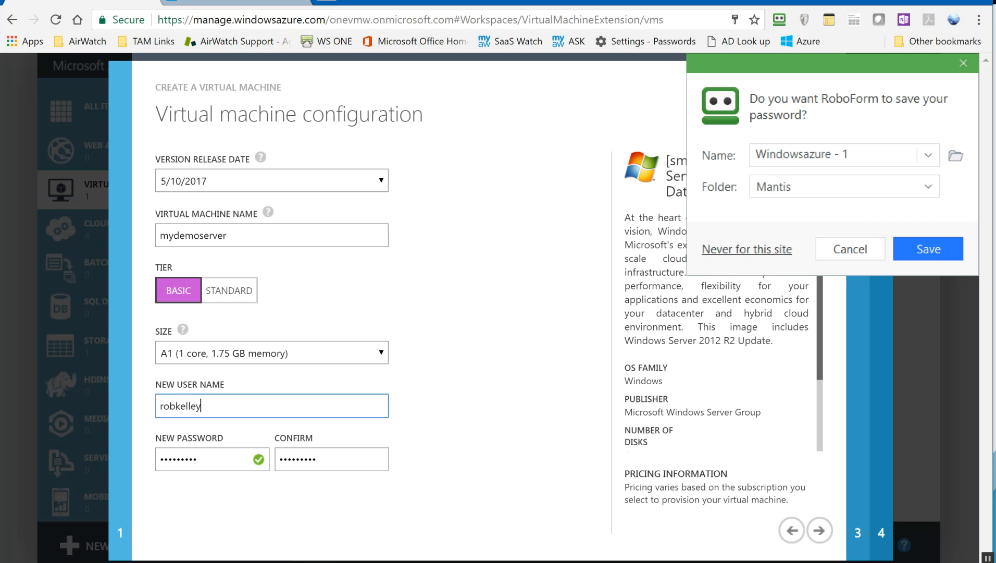
click(851, 249)
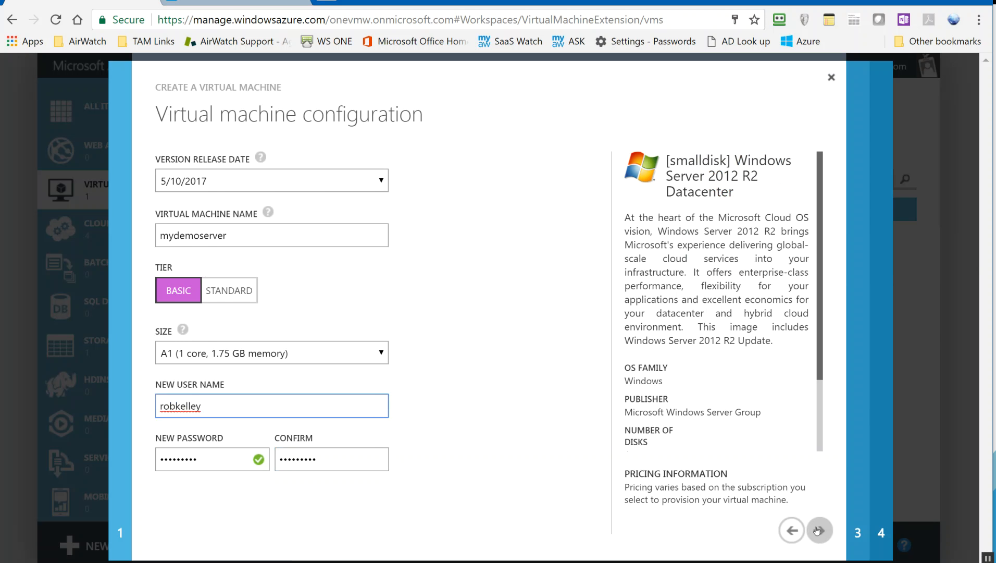
Put the new VM on the JAzzie-vLan virtual network, leaving the Remote Desktop endpoint unchanged.
click(818, 530)
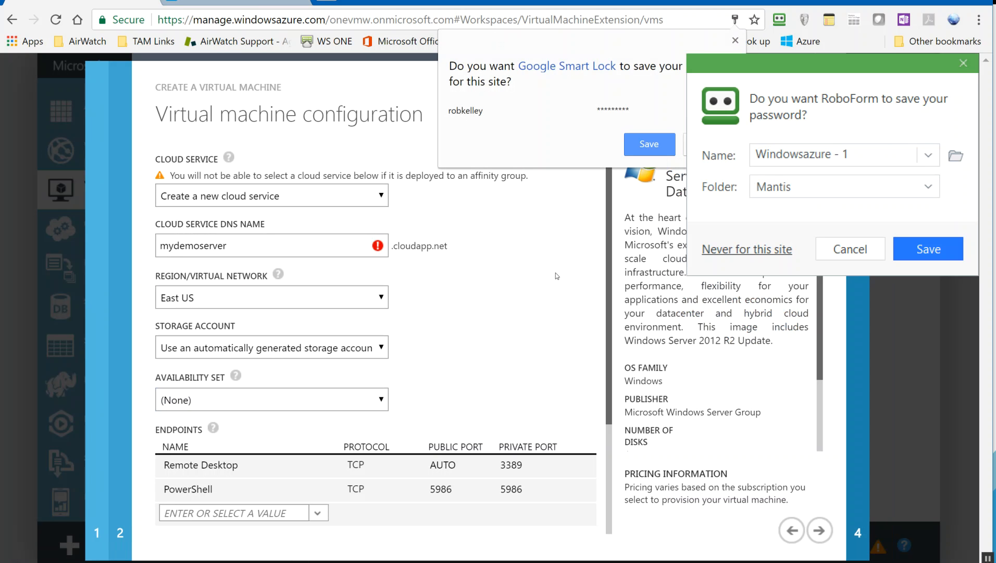
click(850, 250)
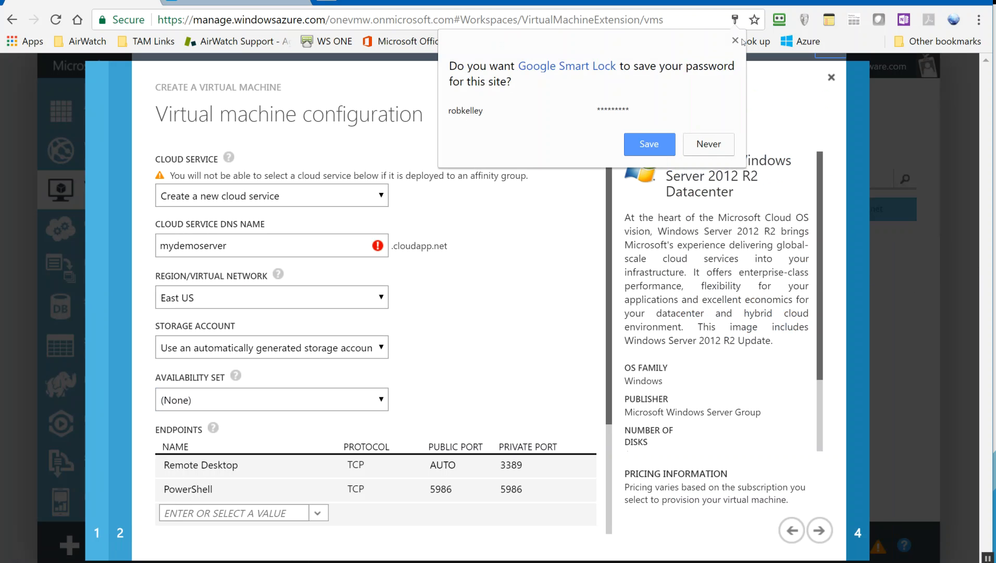
click(735, 42)
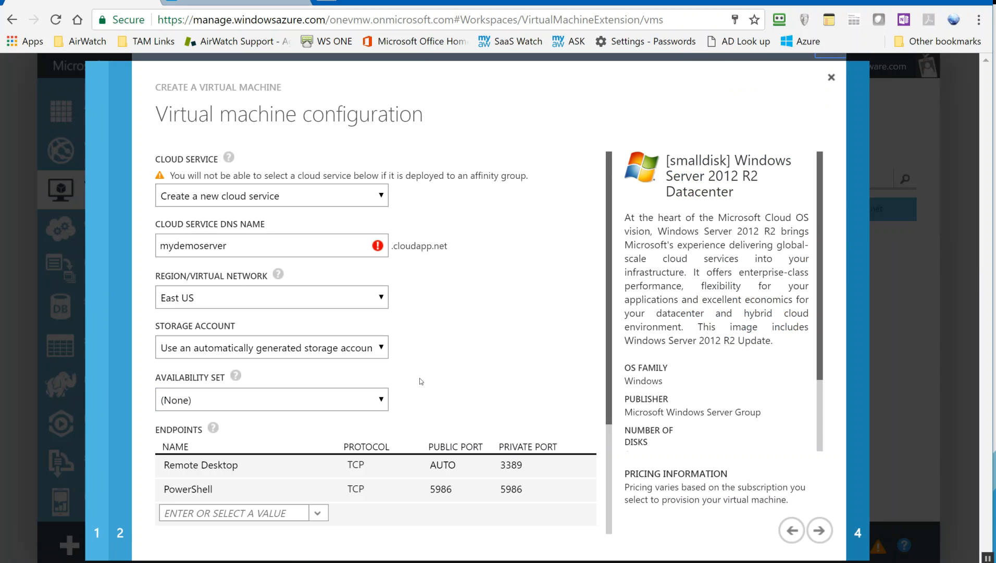
click(293, 297)
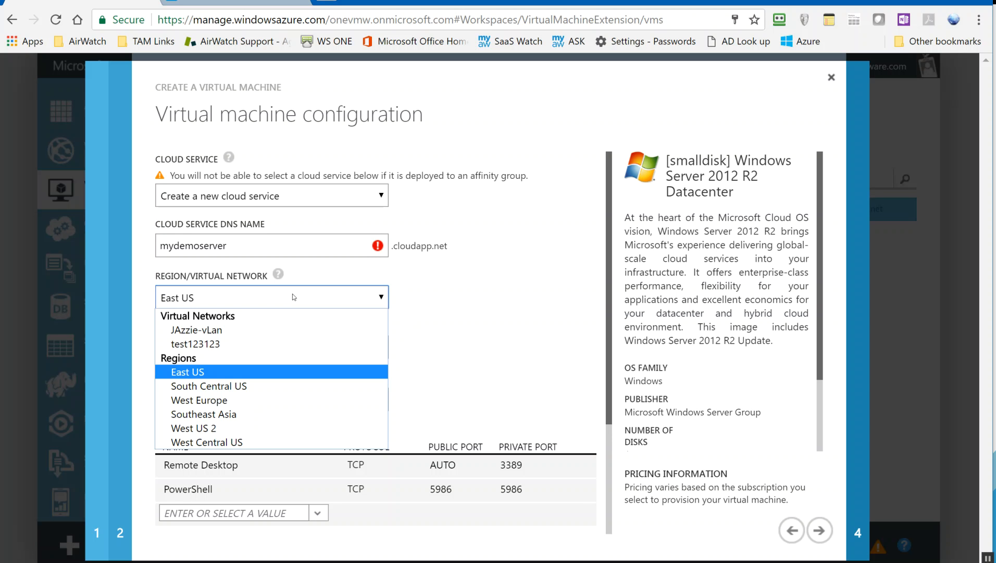
click(228, 331)
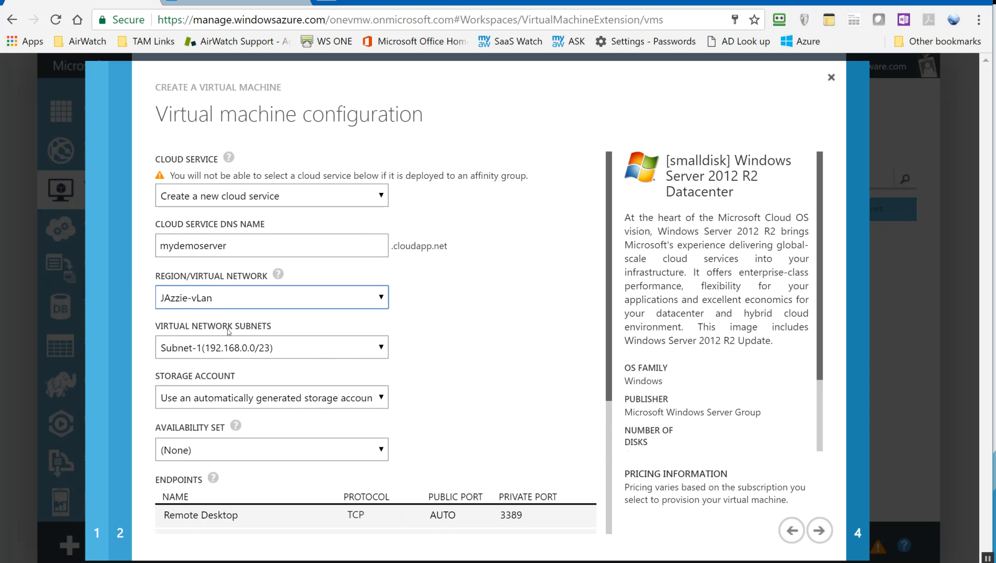
scroll(563, 348, down, 2)
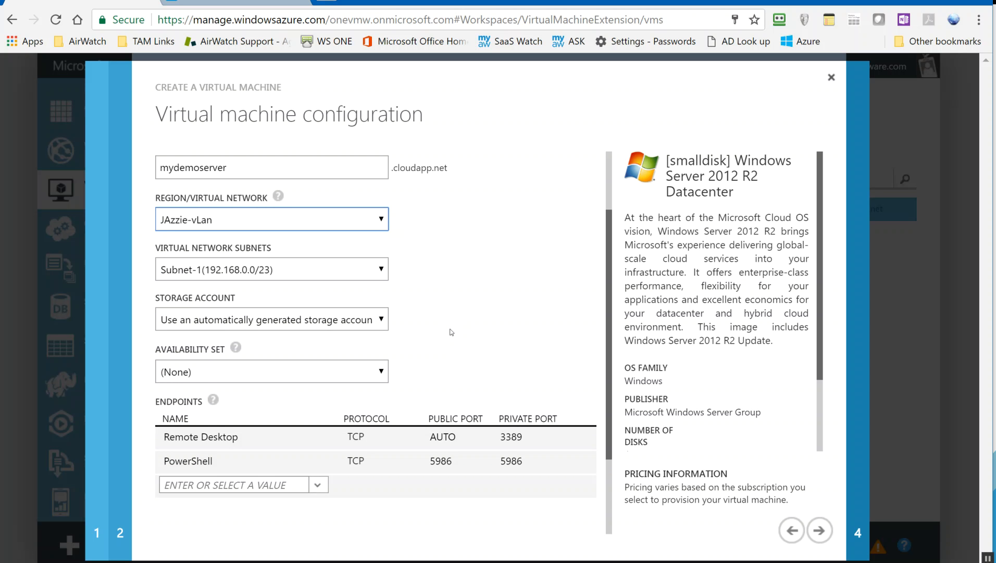
mouse_move(466, 457)
mouse_move(464, 440)
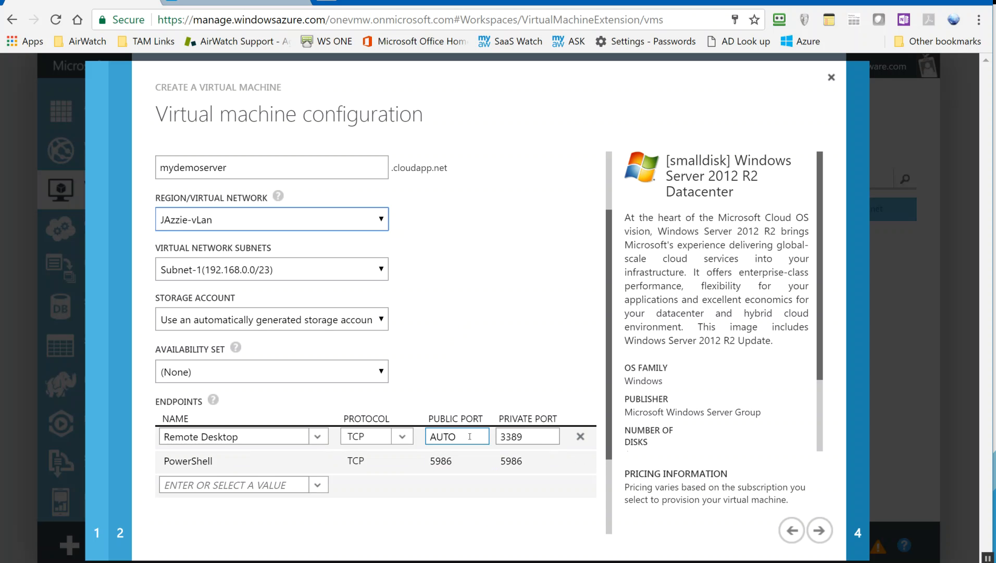
click(504, 508)
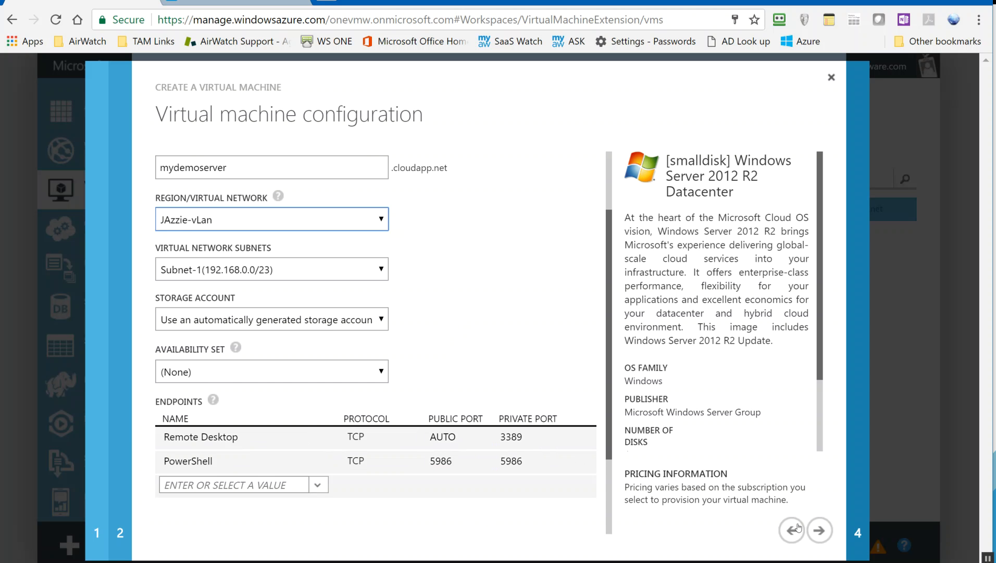
Rename the cloud service DNS name to mydemoserver123 to clear the error, and continue.
click(827, 535)
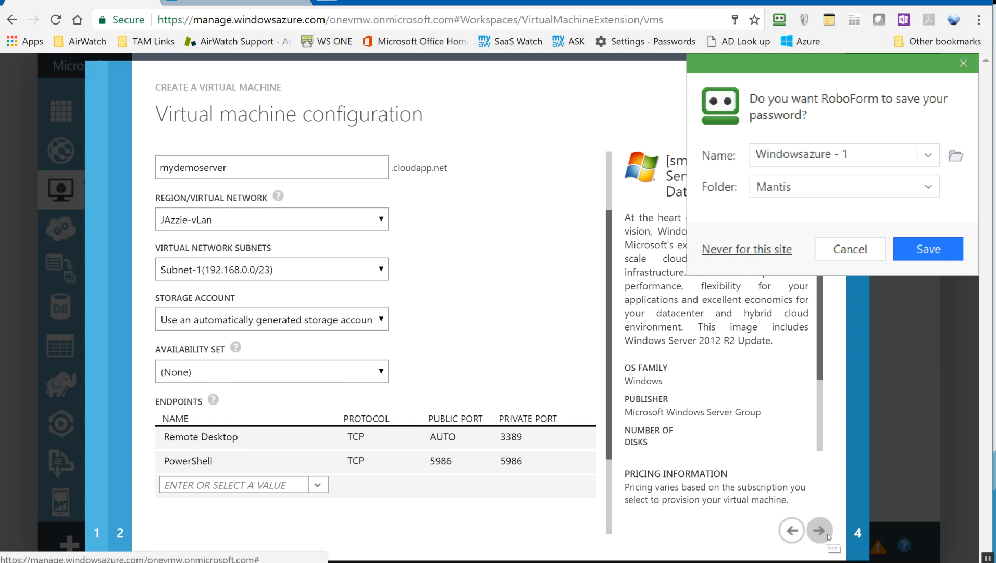
drag(260, 166, 162, 174)
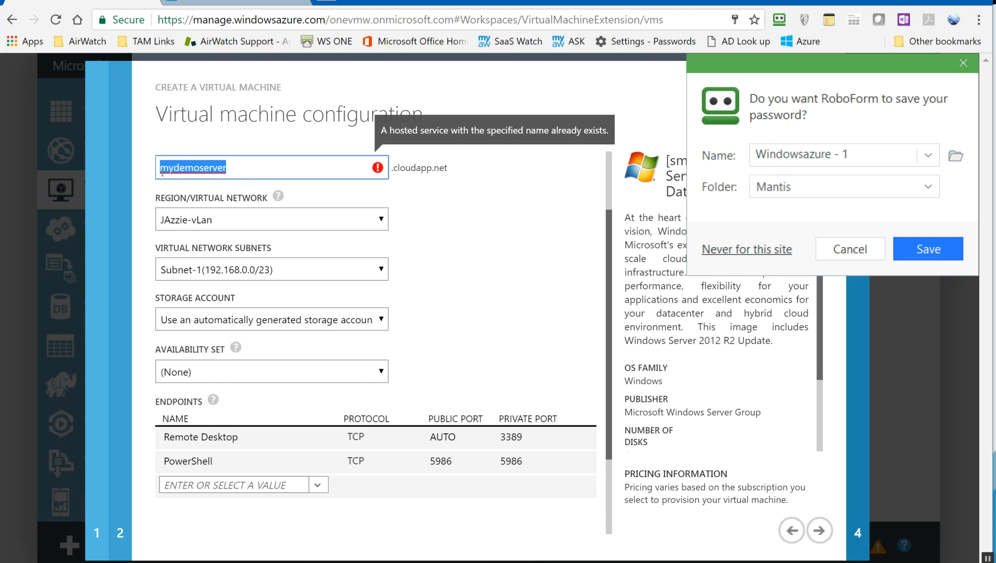
click(238, 170)
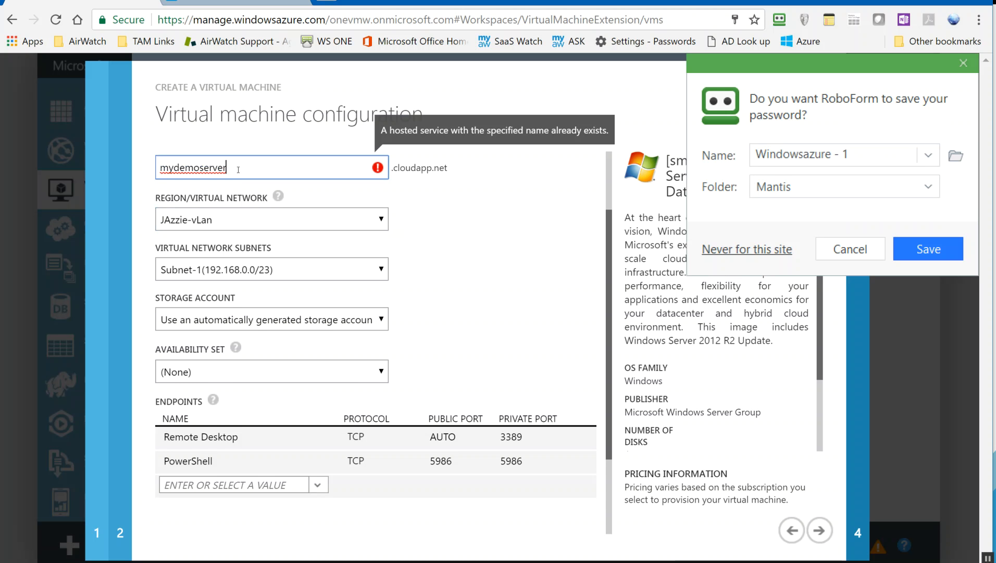
text(123)
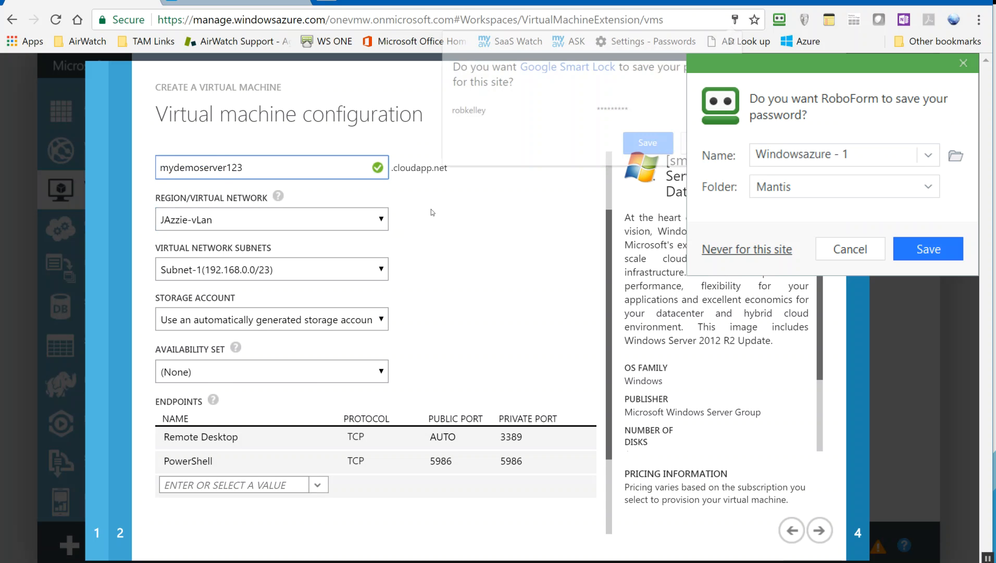
click(851, 249)
click(735, 41)
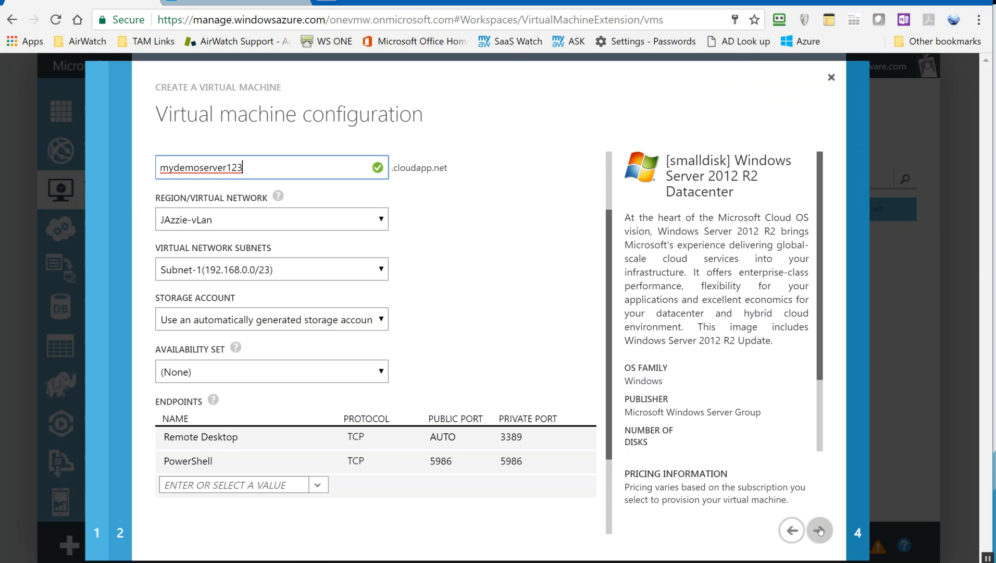
click(821, 531)
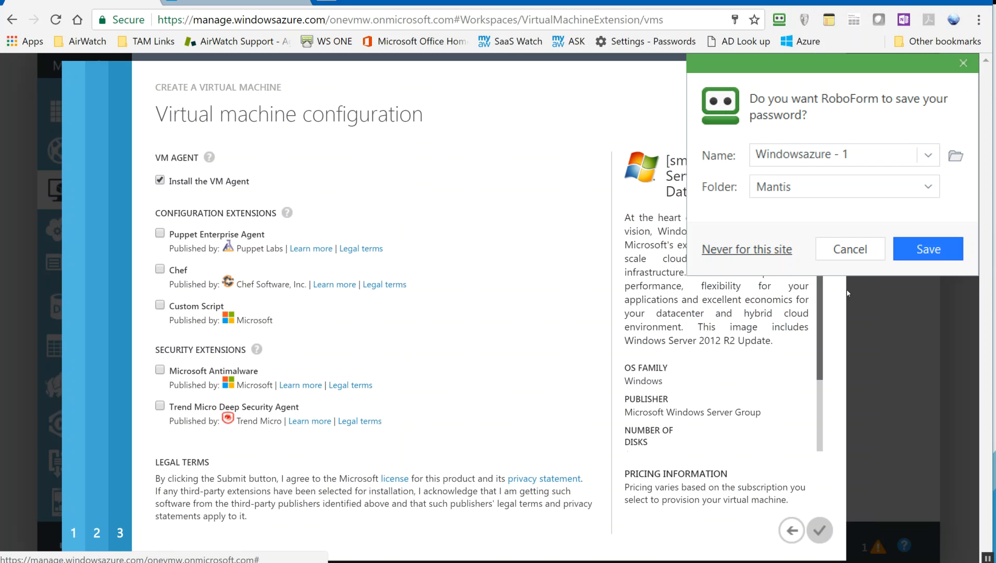
Dismiss the RoboForm save-password popup on the VM agent and extensions step.
click(850, 249)
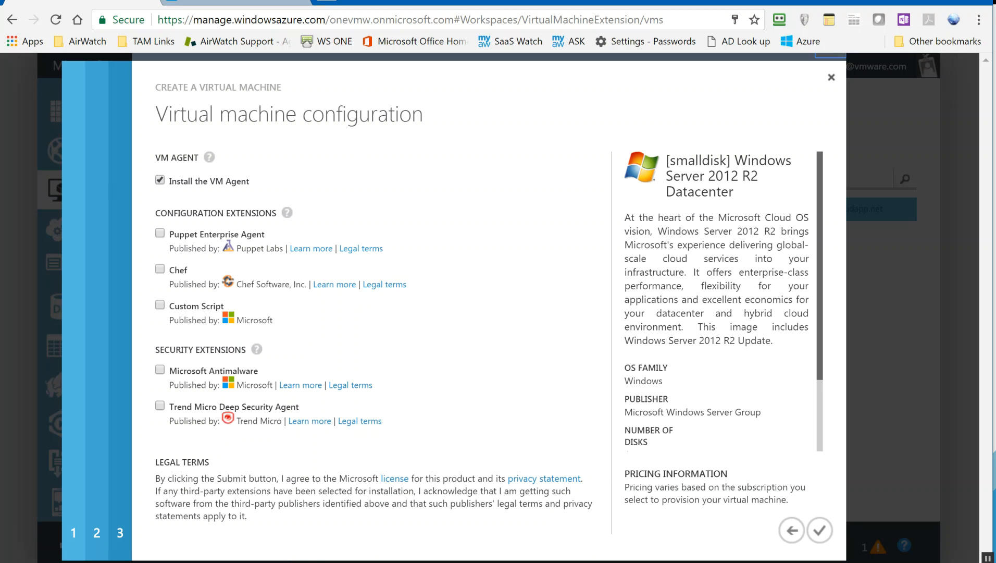
Close the VM wizard and open JazzDomSvr's configuration settings.
click(832, 78)
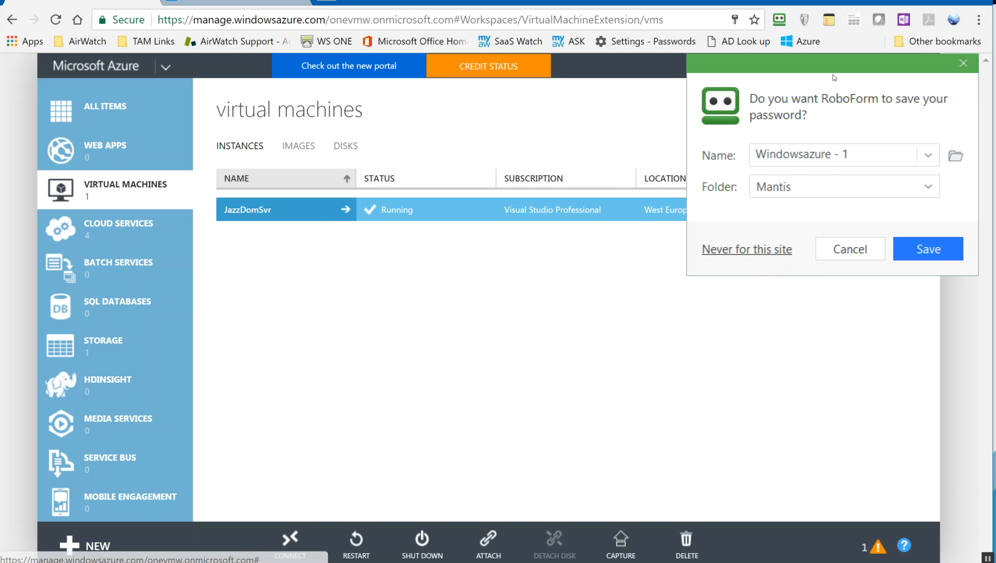
click(854, 249)
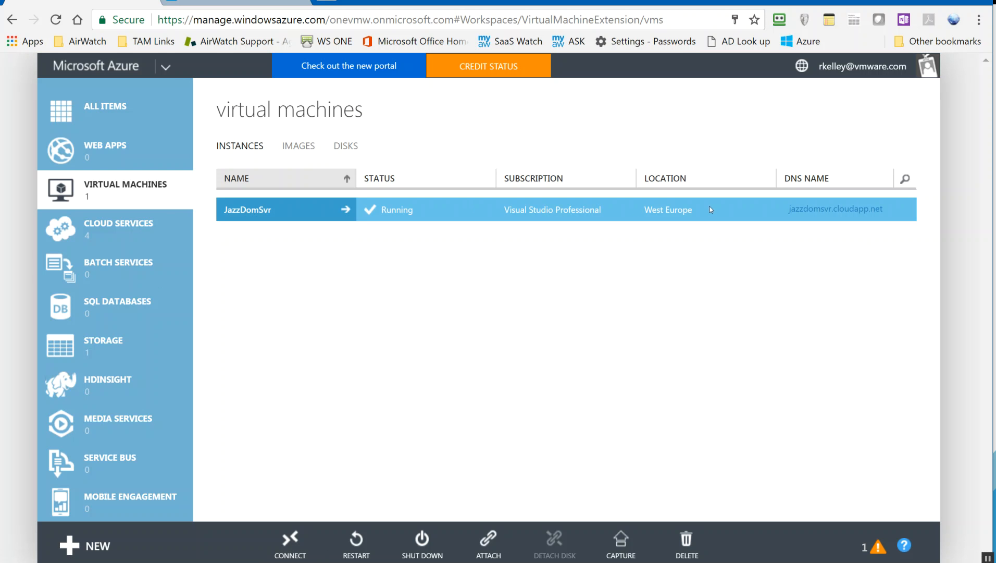
click(259, 211)
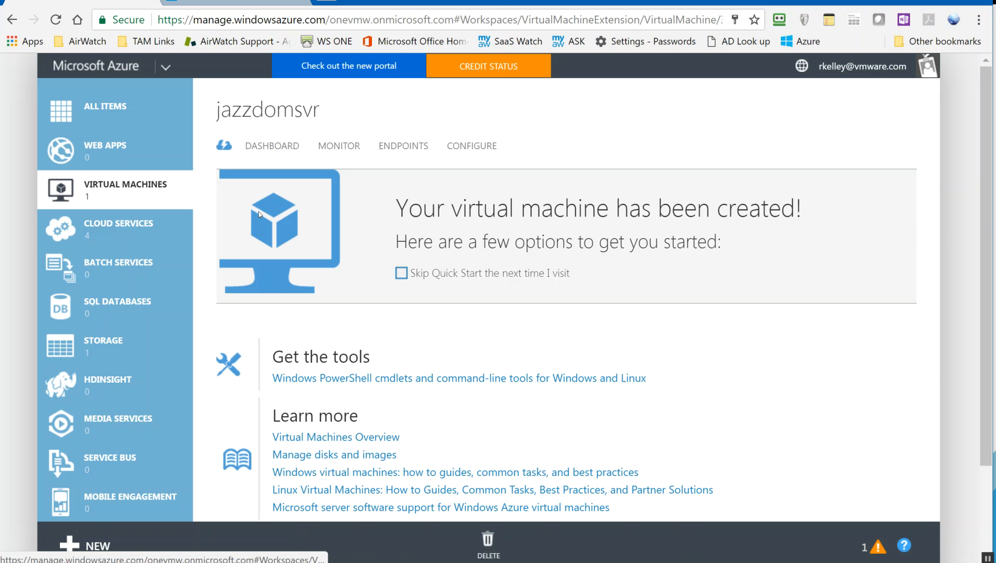
click(487, 148)
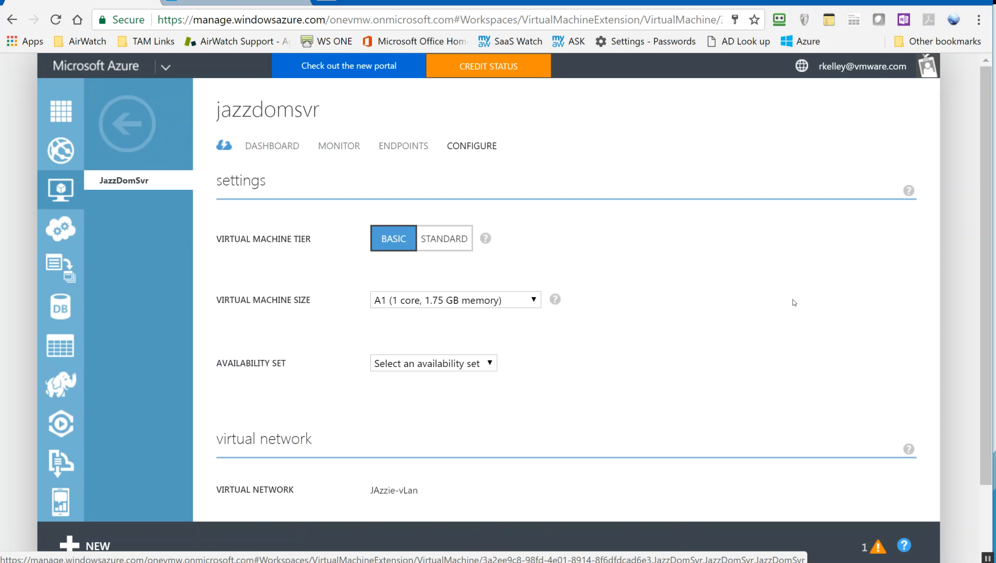
Confirm JazzDomSvr sits on JAzzie-vLan, Subnet-1 (192.168.0.0/23), then view its endpoints.
scroll(794, 302, down, 2)
mouse_move(485, 162)
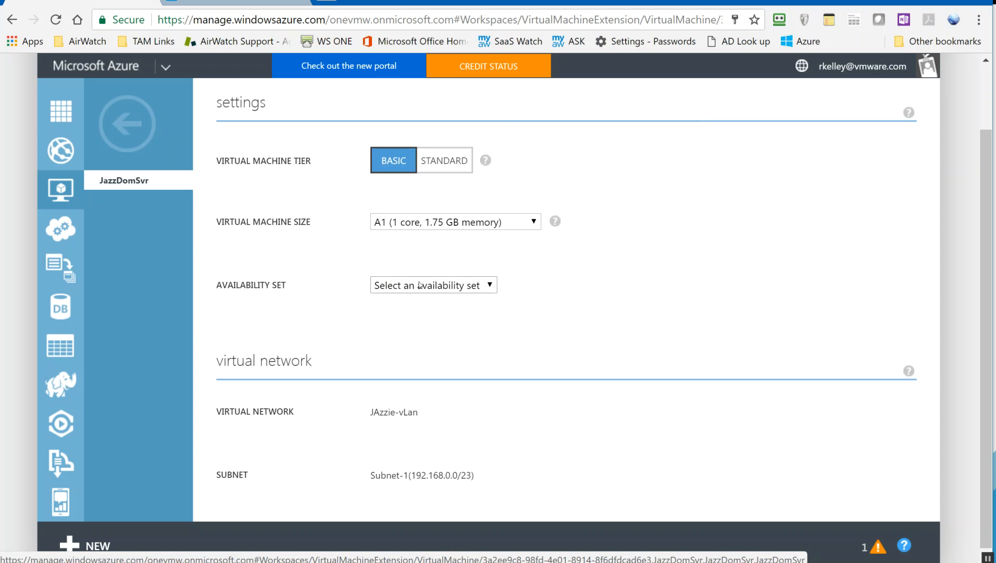
scroll(709, 407, down, 1)
drag(487, 468, 410, 466)
scroll(568, 260, up, 2)
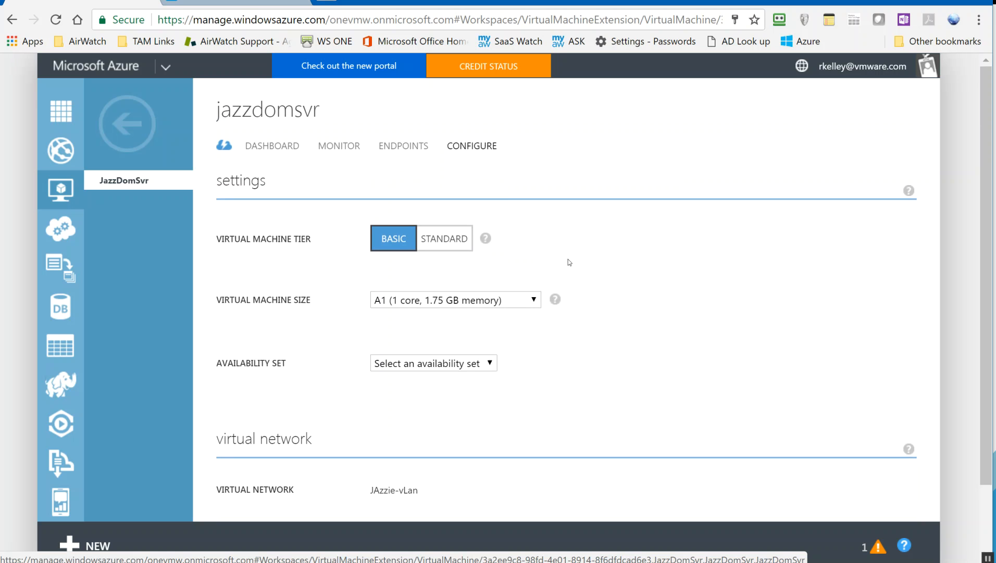
click(397, 151)
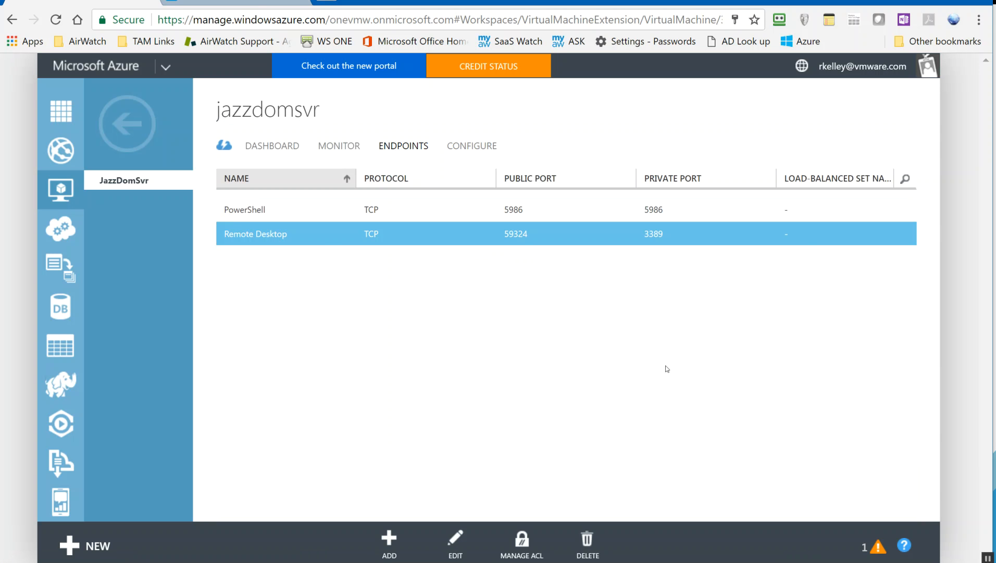
Copy Remote Desktop public port 59324 and connect to jazzdomsvr.cloudapp.net:59324 via Remote Desktop.
double_click(526, 234)
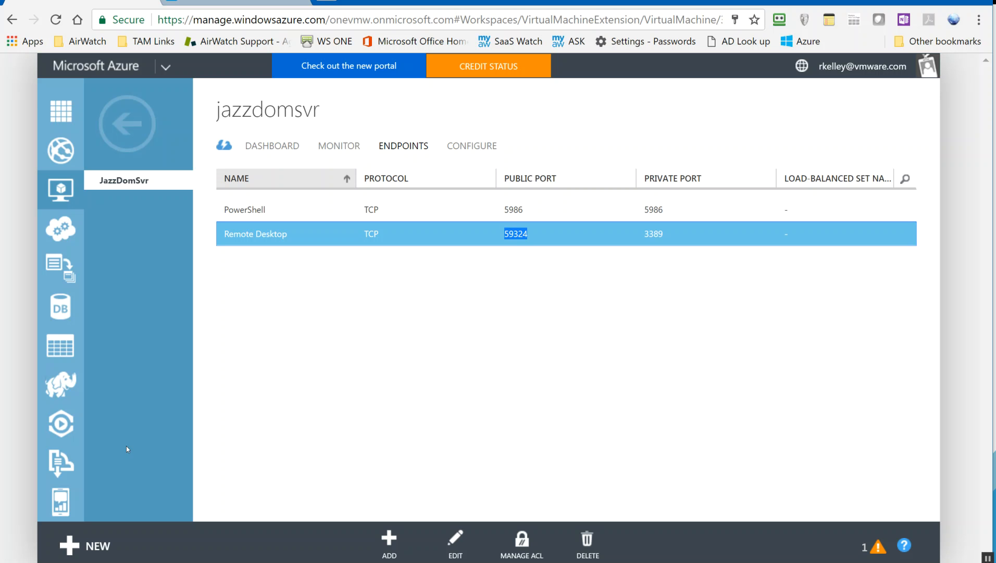
right_click(515, 562)
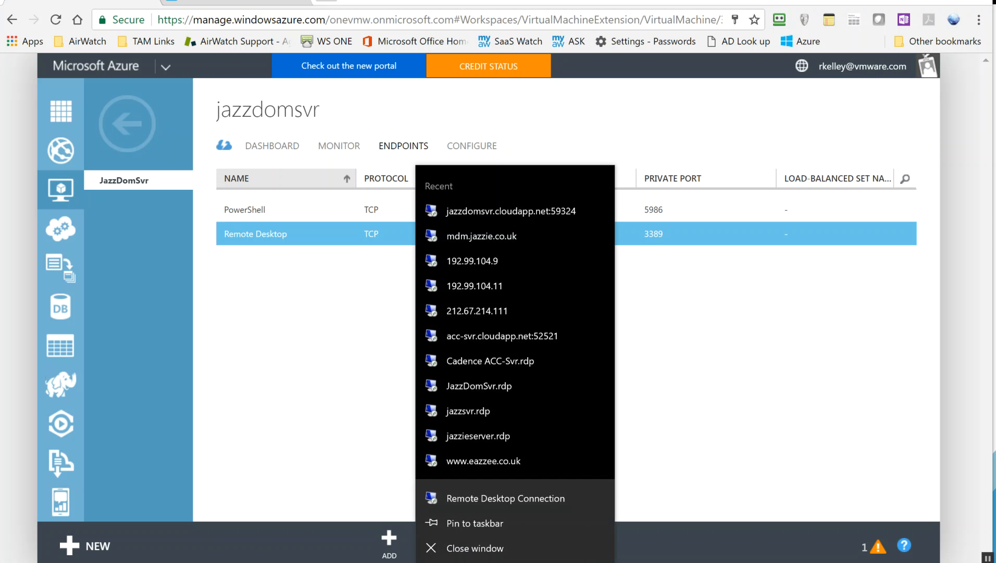
click(517, 498)
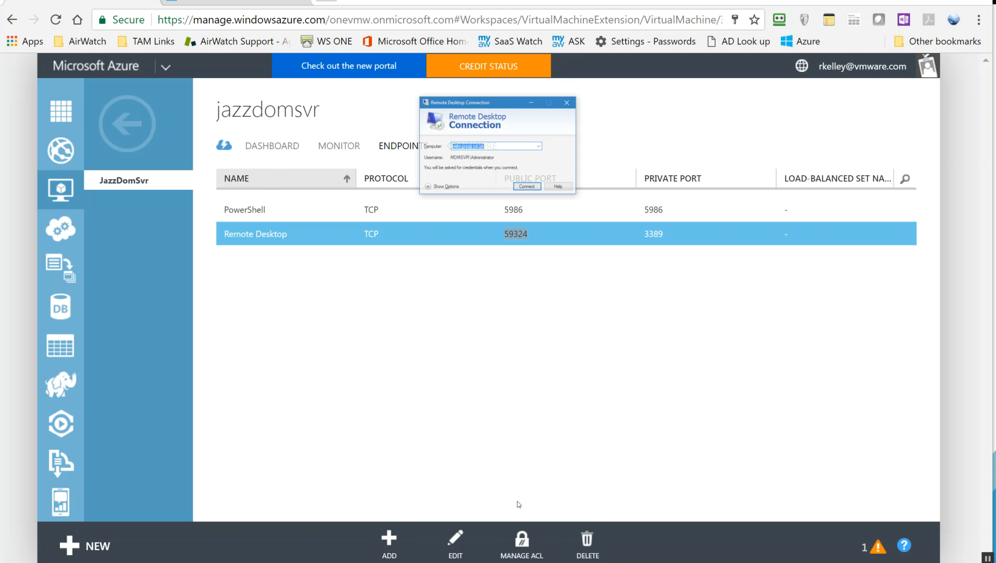
click(510, 146)
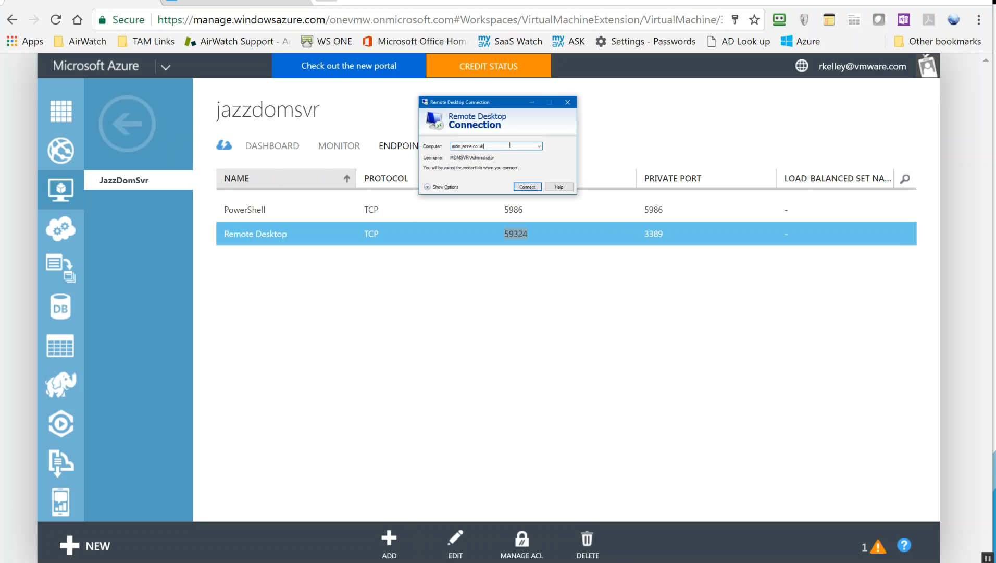
text(:)
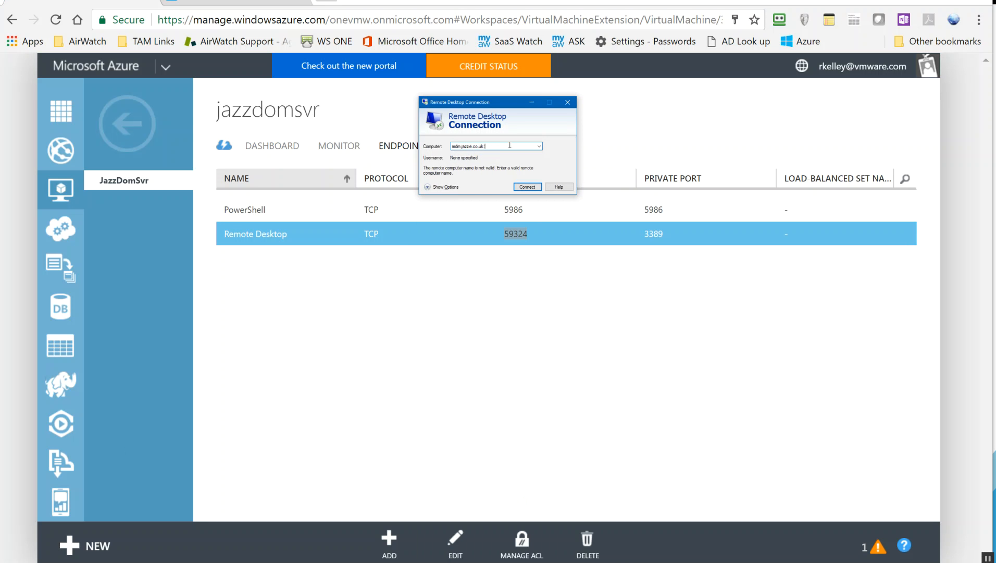
click(568, 103)
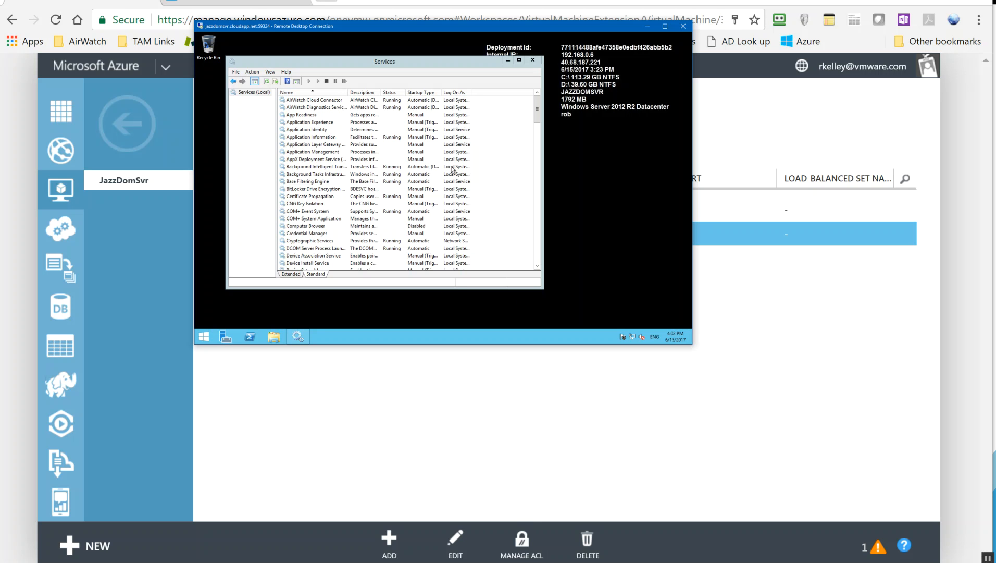
Confirm the AirWatch Cloud Connector service is Running, then return to the AirWatch Console.
drag(544, 289, 612, 299)
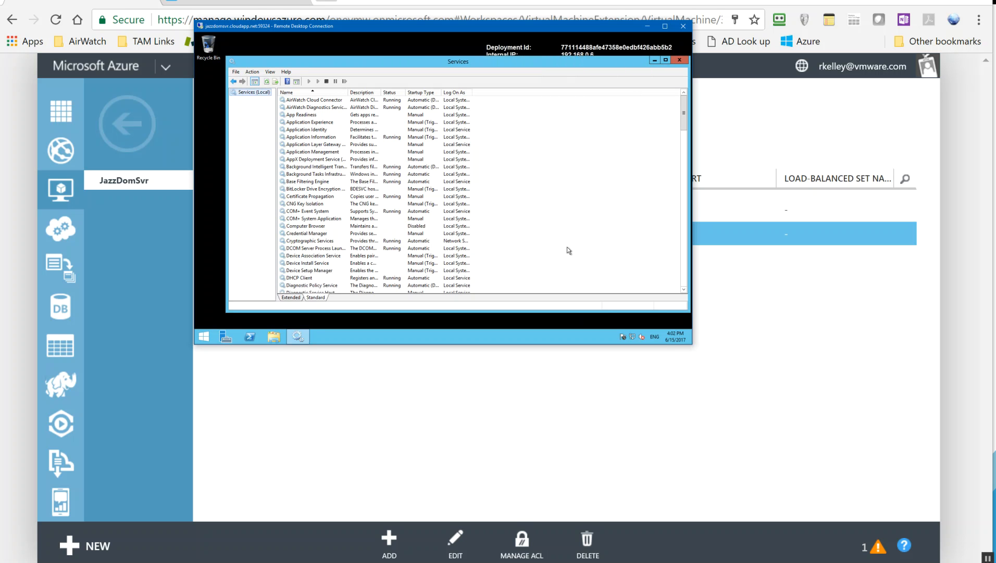
click(323, 101)
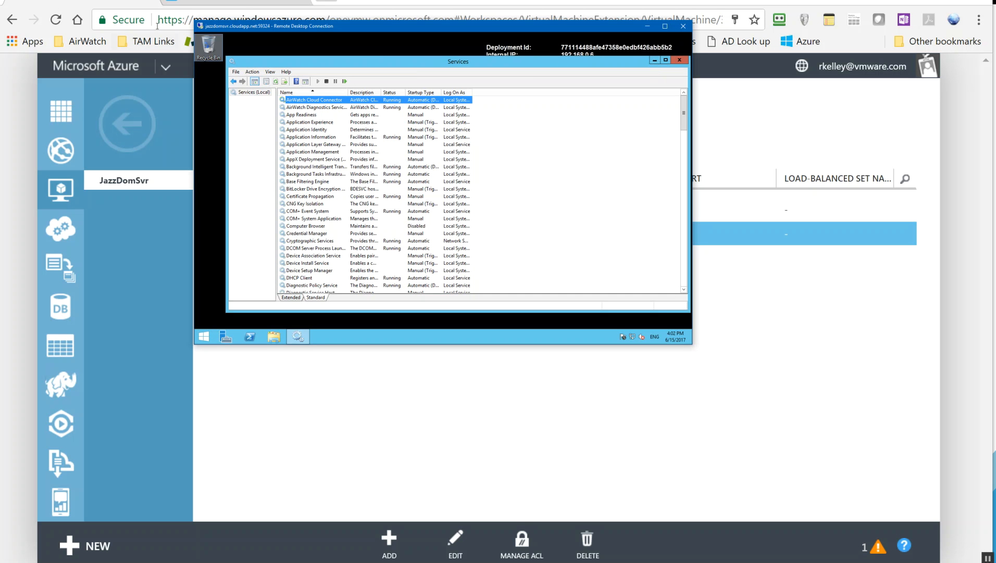
click(202, 8)
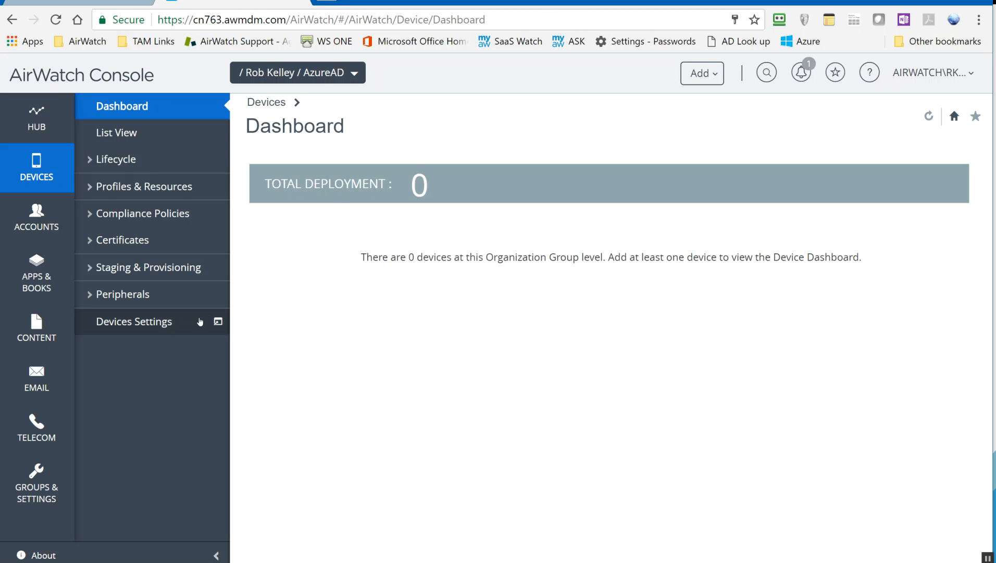
Test the VMware Enterprise Systems Connector under System > Enterprise Integration, confirming it is active.
click(46, 480)
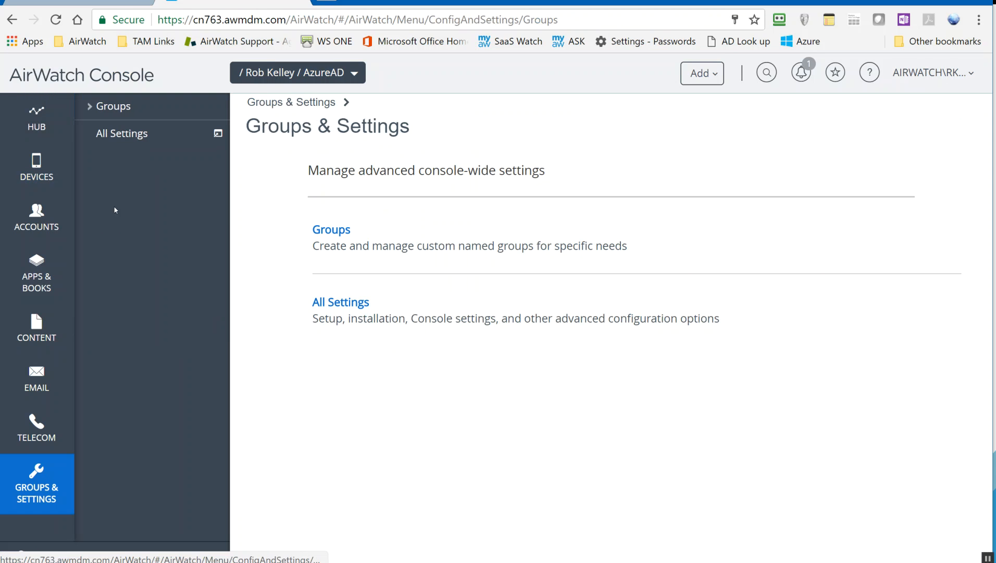
click(145, 132)
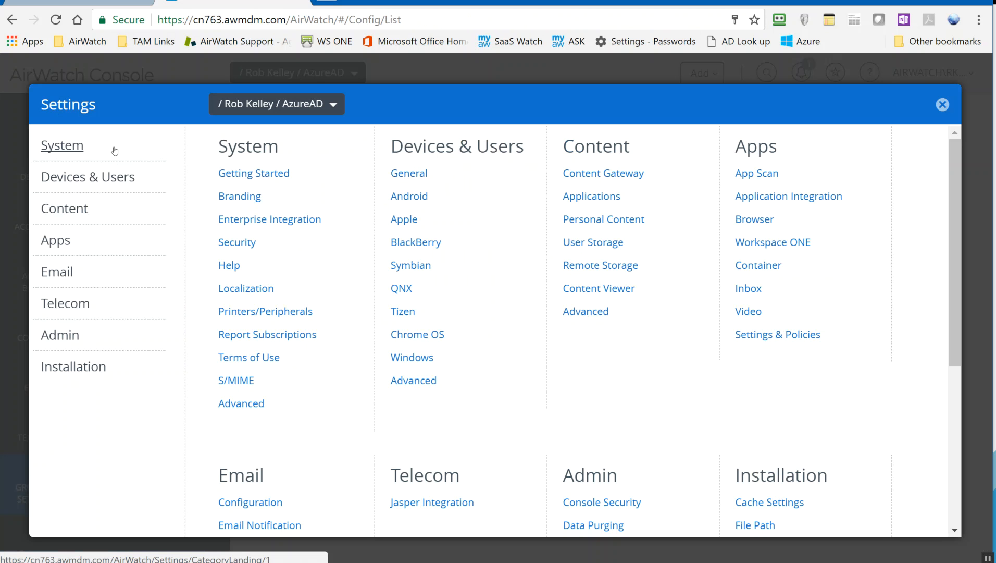
click(79, 150)
click(111, 206)
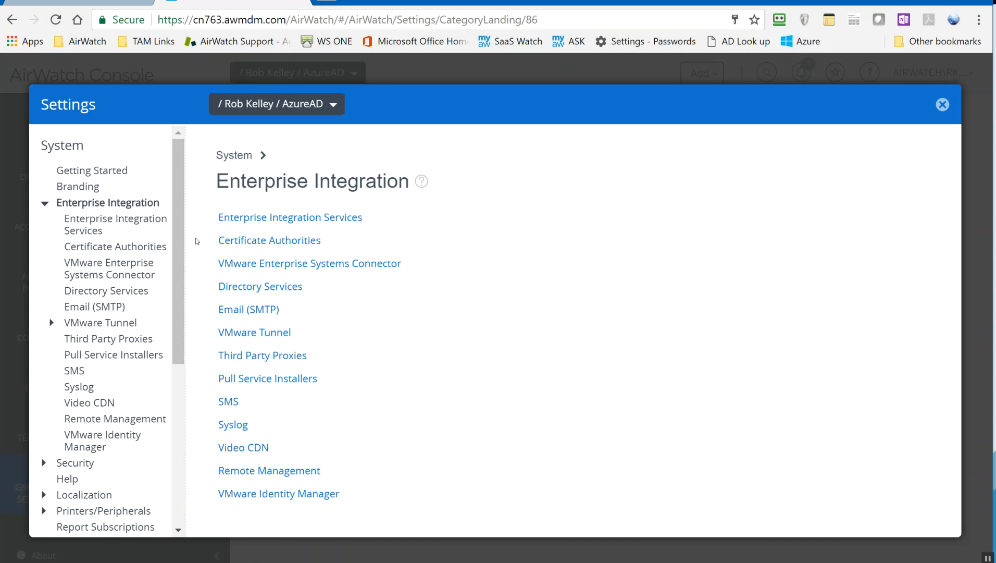
click(131, 275)
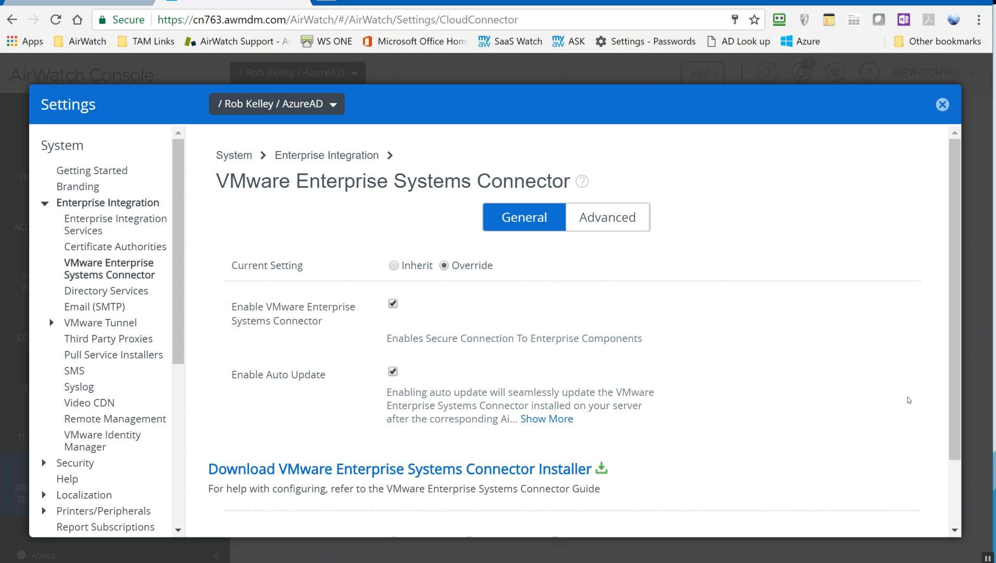
scroll(819, 369, down, 2)
click(624, 521)
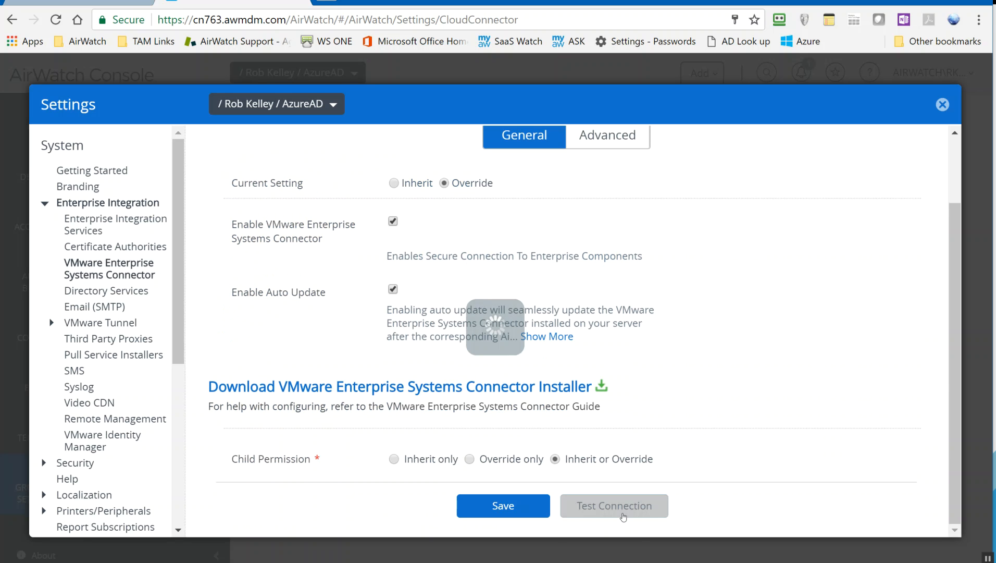
click(122, 294)
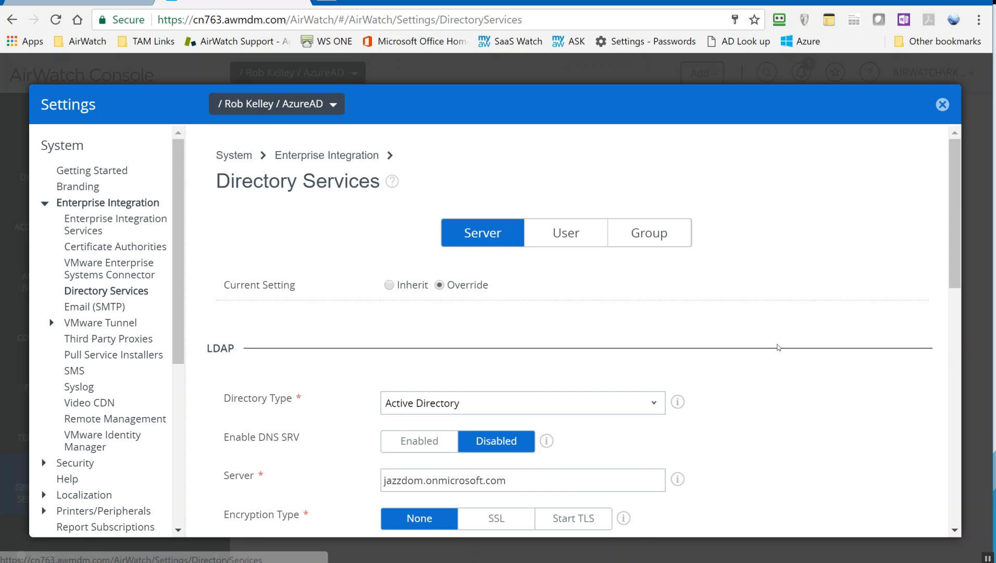
Test the directory server connection successfully, then view User settings with object class Person.
scroll(779, 347, down, 10)
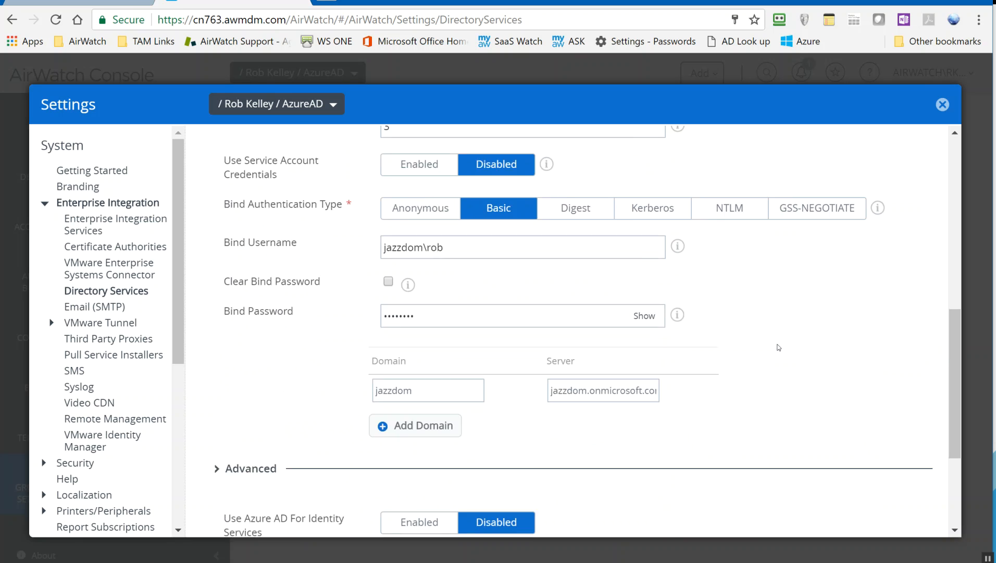
click(528, 489)
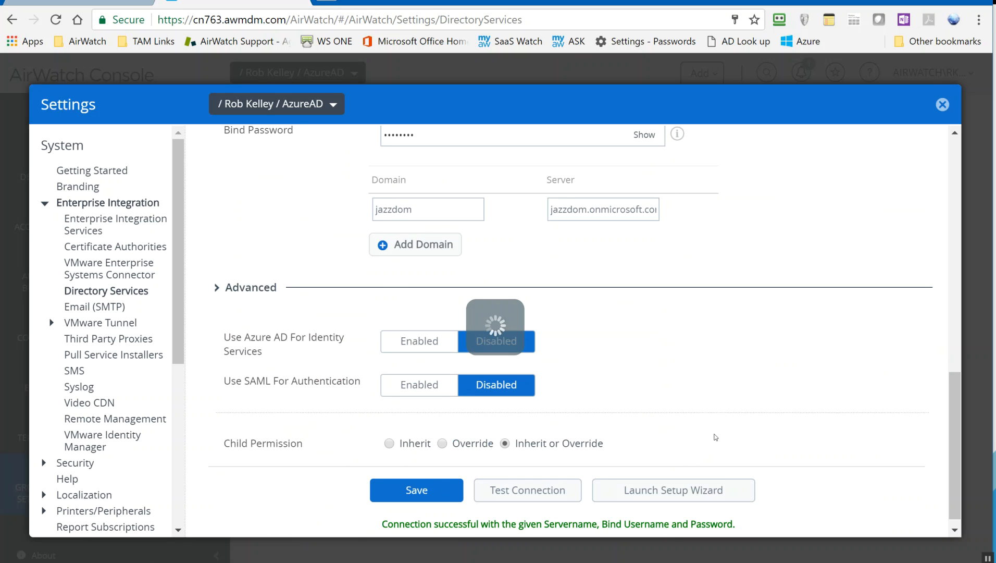
scroll(830, 411, up, 5)
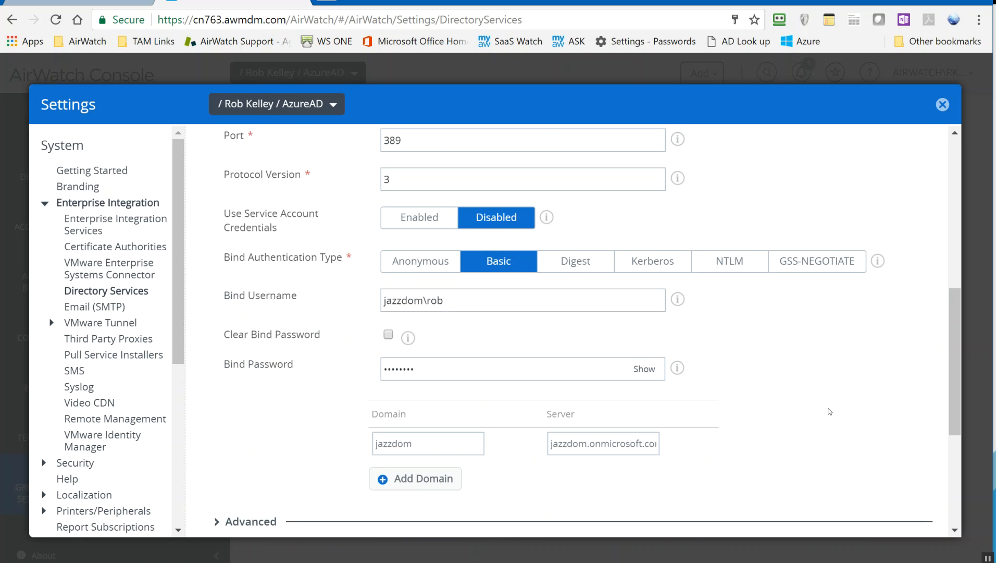
scroll(830, 411, down, 5)
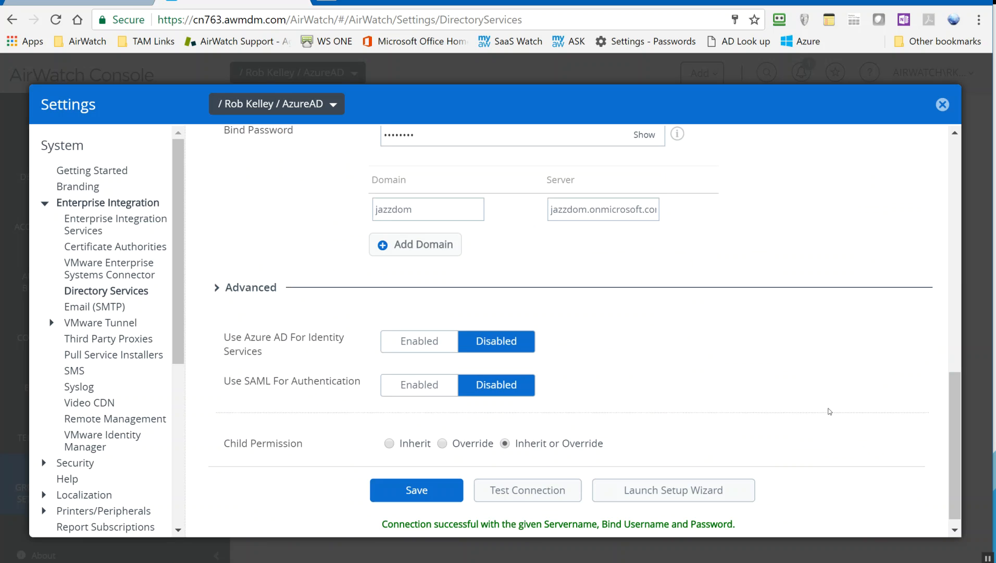
scroll(830, 411, up, 10)
click(566, 233)
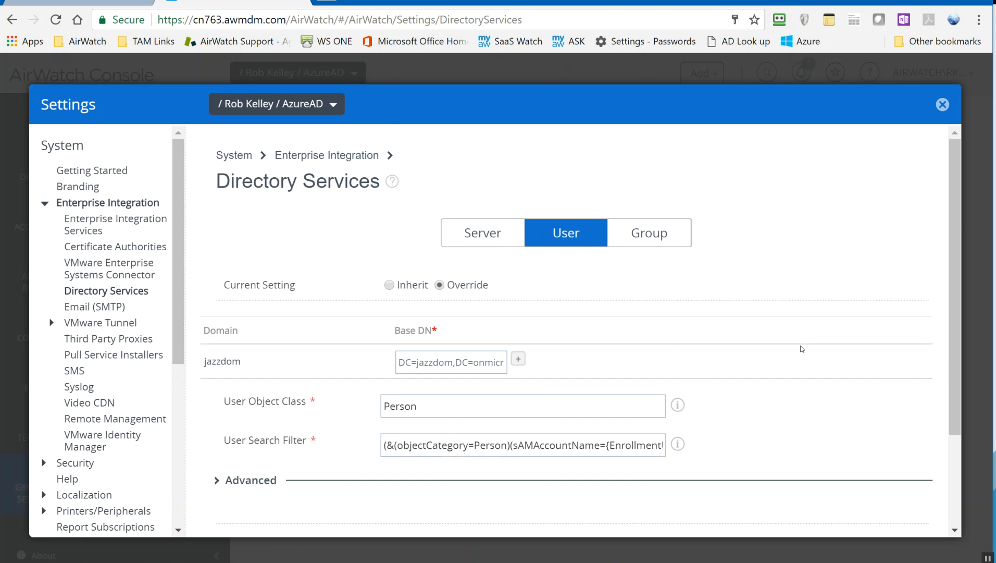
Expand Advanced user settings and verify Email Address maps to userPrincipalName.
scroll(802, 349, down, 3)
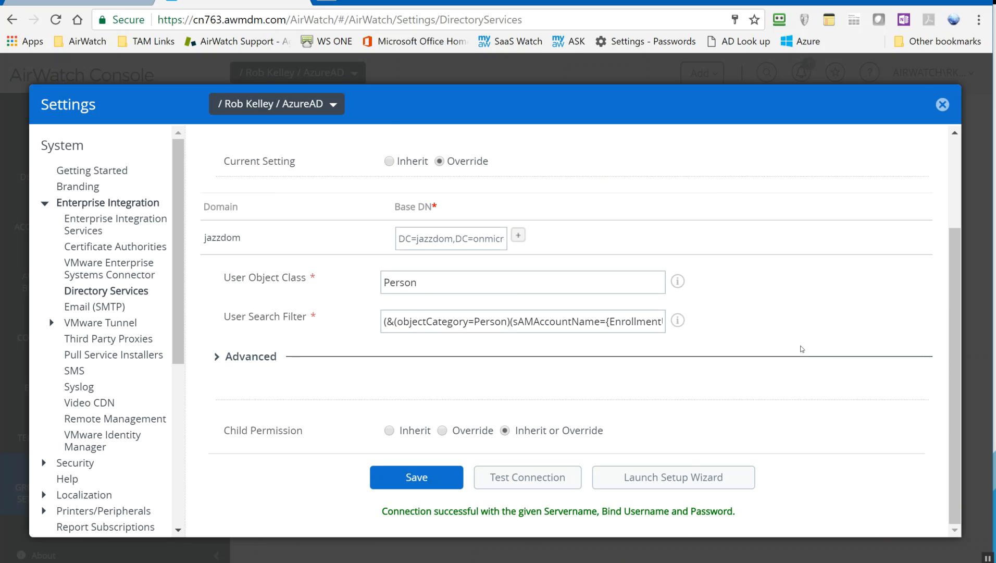
click(386, 355)
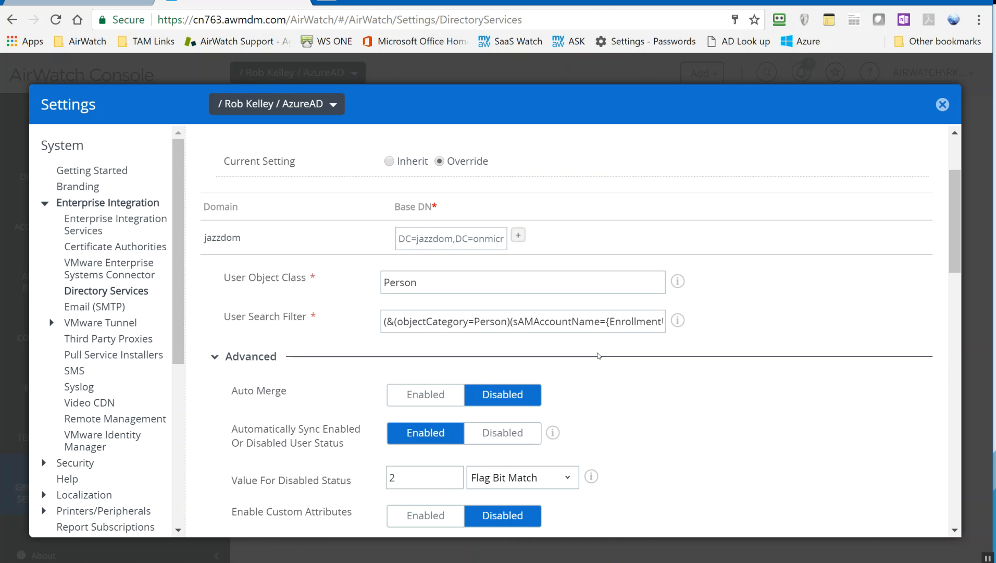
drag(954, 245, 959, 350)
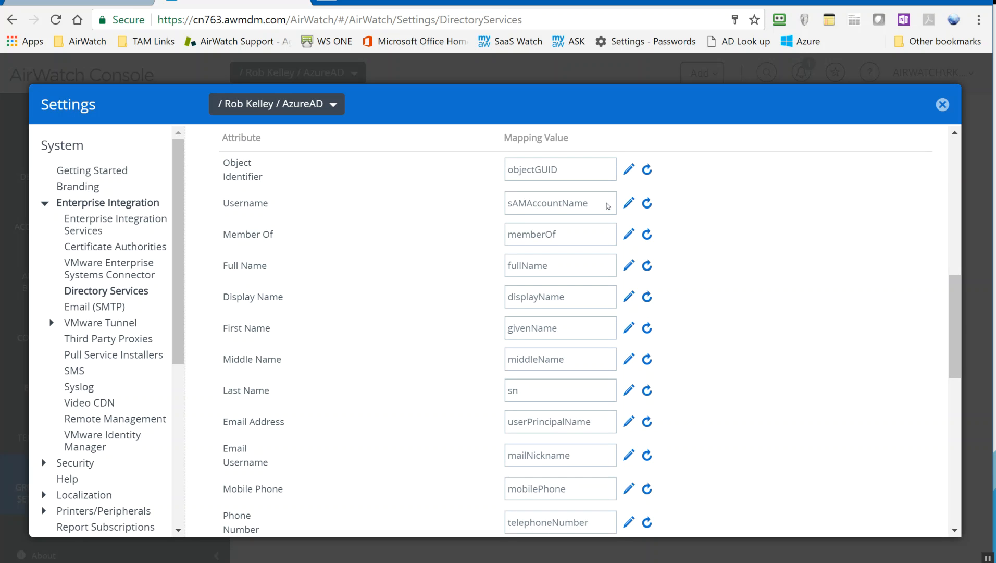
drag(593, 422, 506, 425)
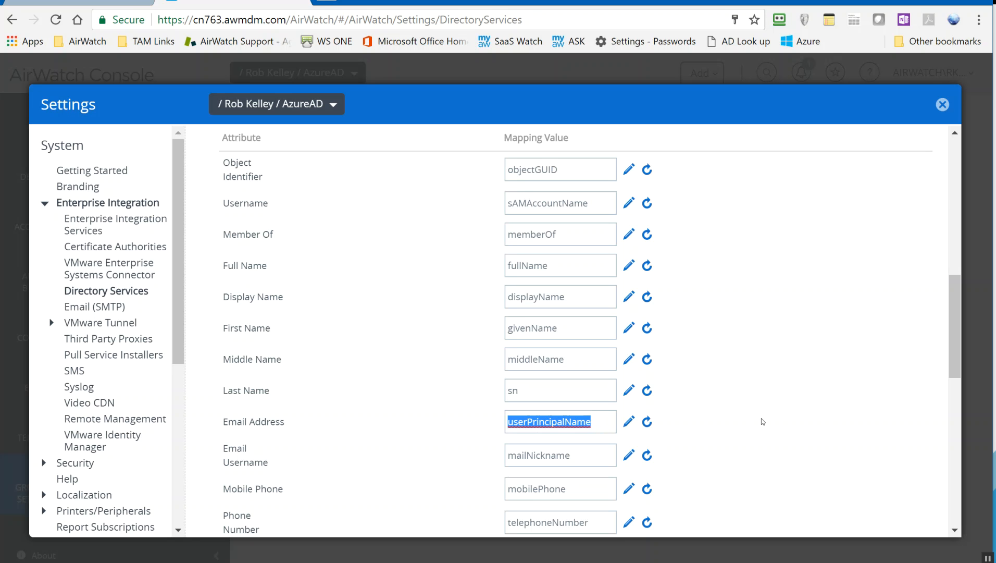
scroll(762, 421, up, 10)
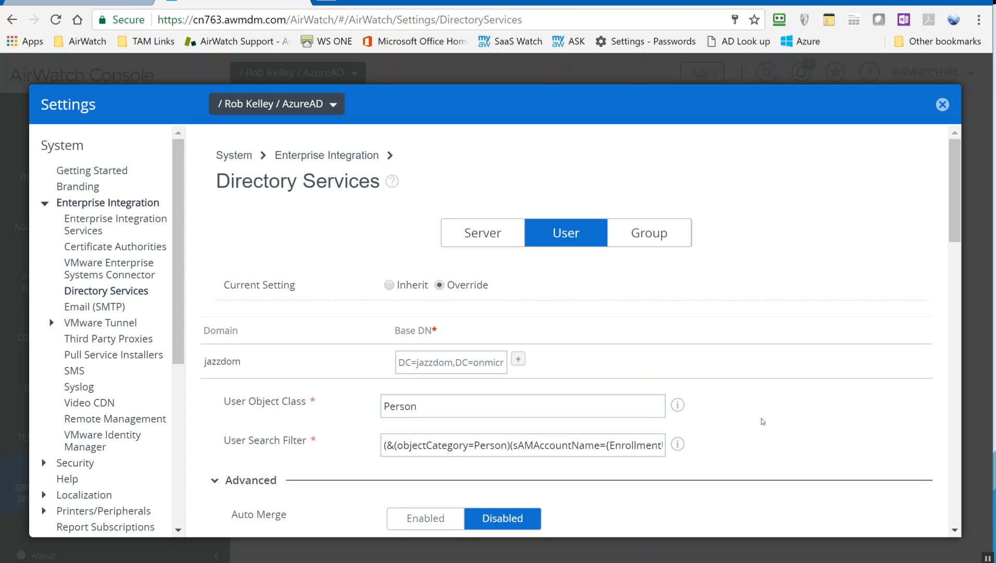
In the Azure portal's Active Directory, open the JazzDom directory and list its users.
click(91, 3)
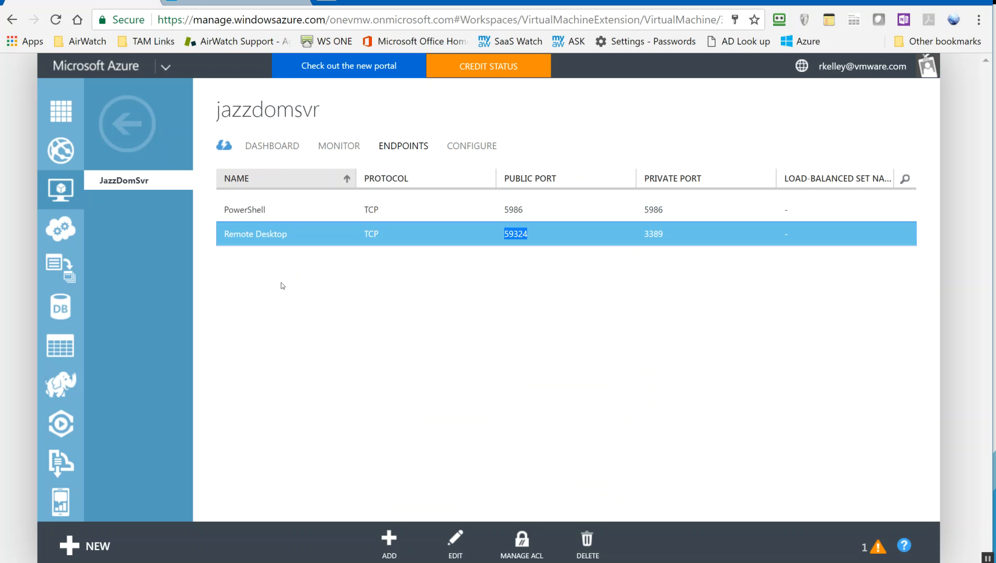
scroll(61, 396, down, 6)
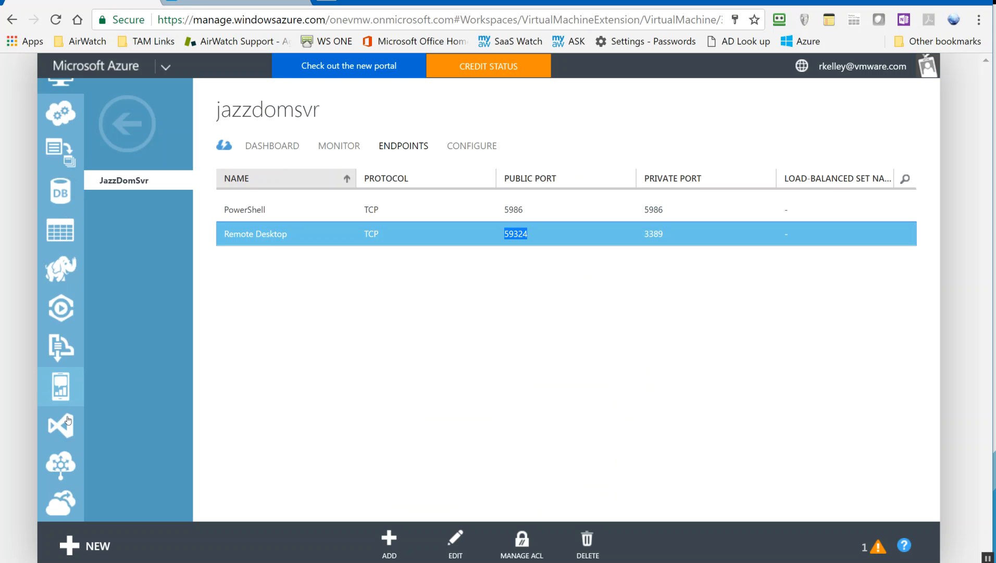
scroll(68, 418, down, 7)
click(66, 359)
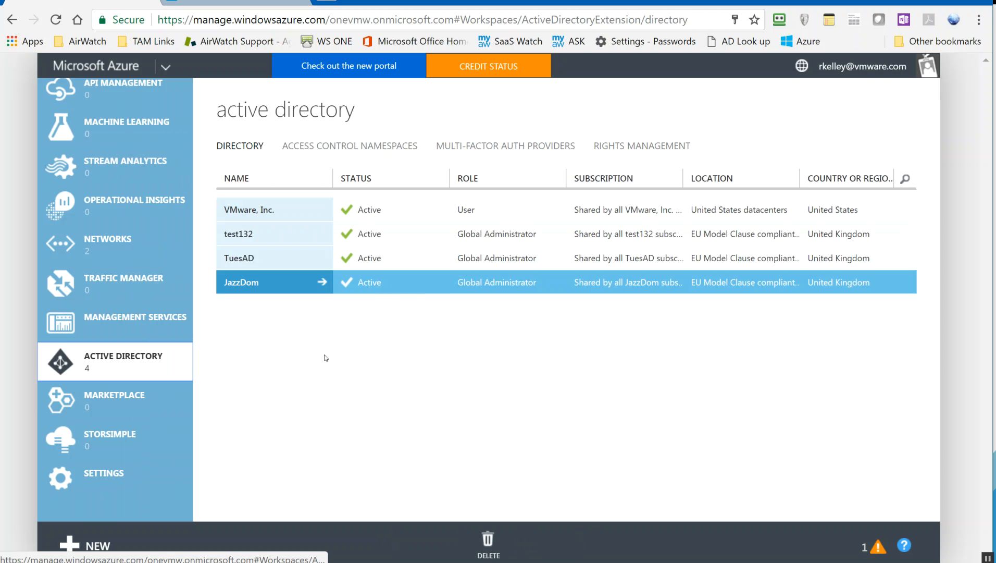
click(253, 282)
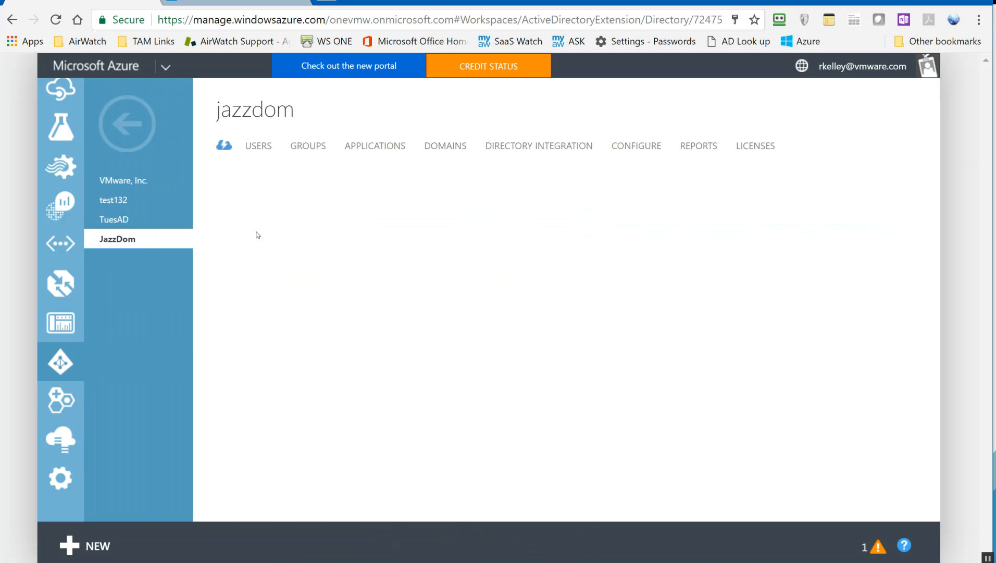
click(263, 147)
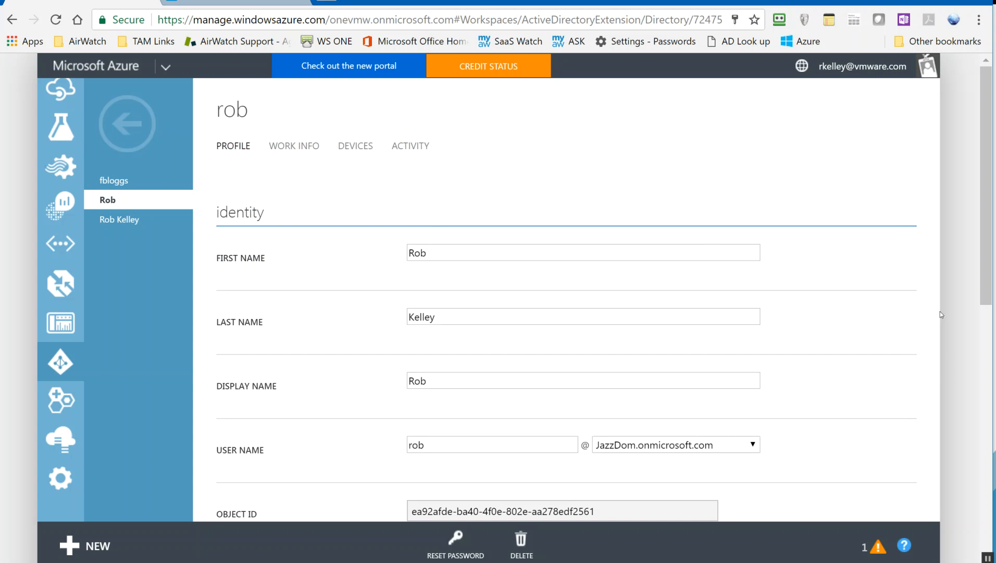
Change the user's name domain to jazzie.co.uk, keeping the Global Admin role.
scroll(850, 290, down, 6)
click(717, 131)
click(701, 149)
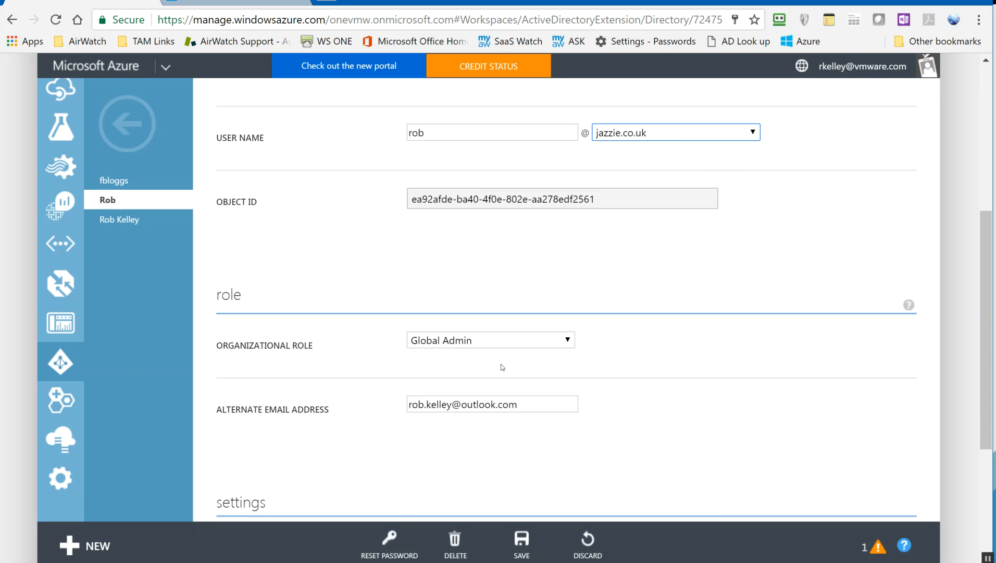
click(478, 348)
click(791, 386)
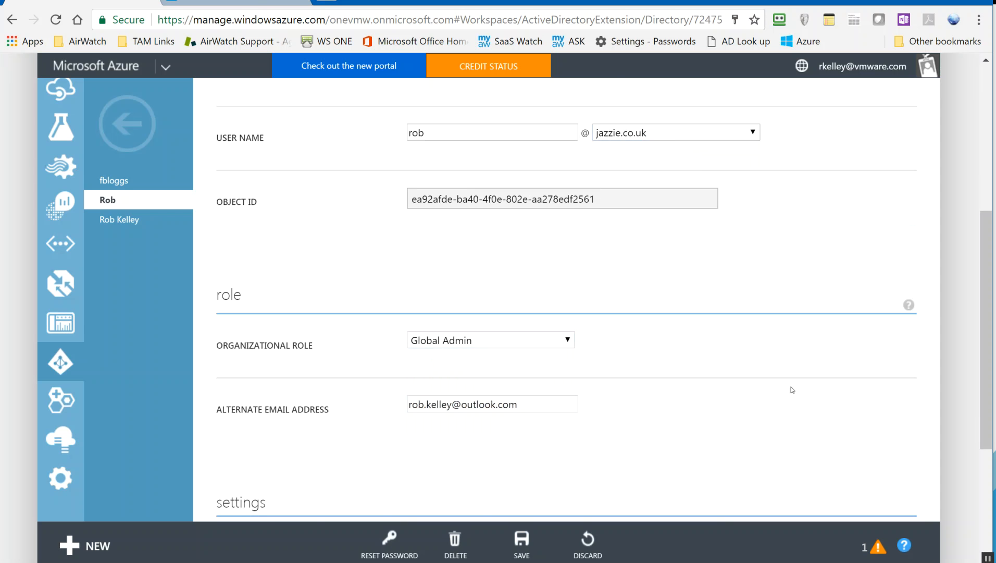
scroll(793, 390, down, 4)
scroll(791, 386, up, 9)
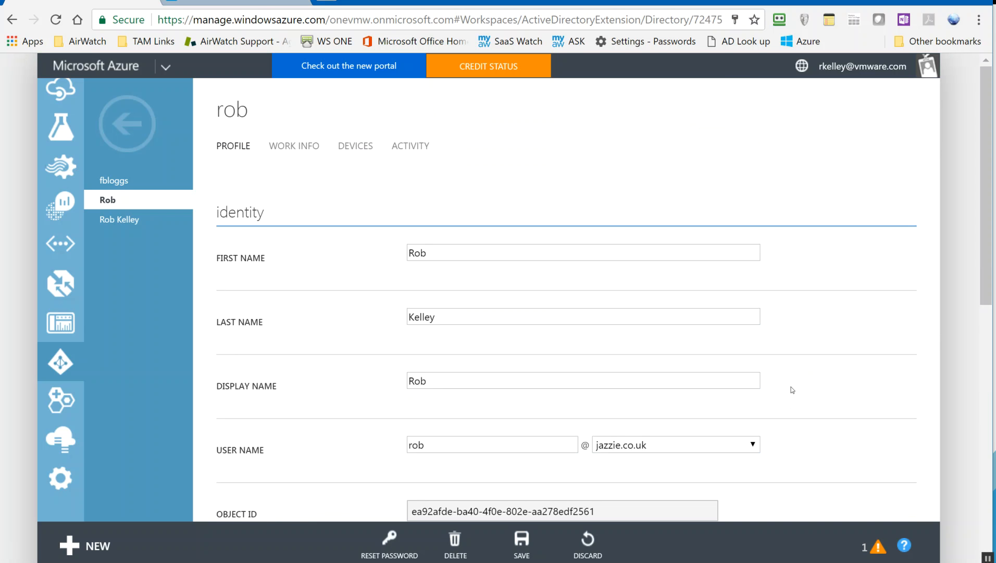
scroll(823, 331, down, 10)
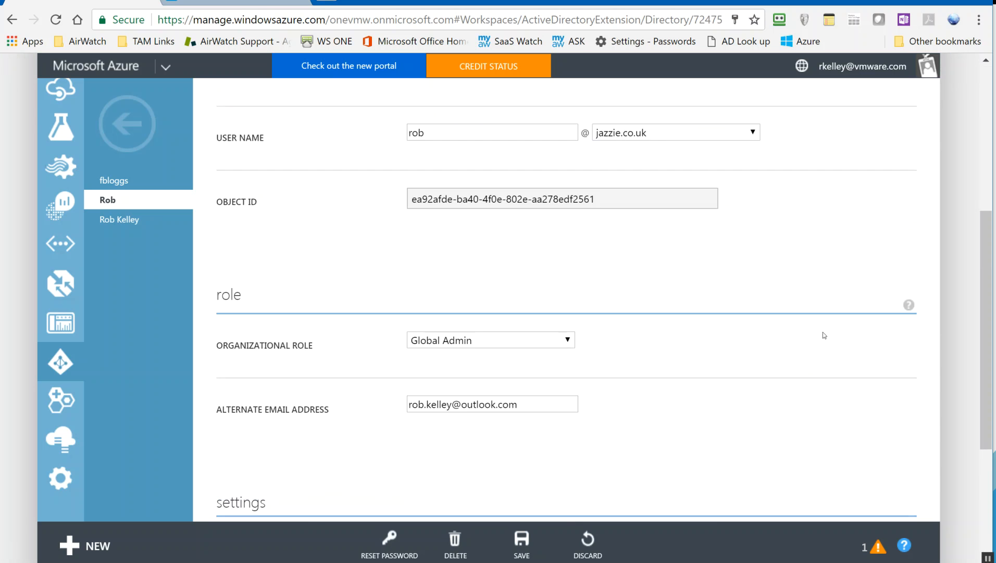
scroll(823, 335, up, 10)
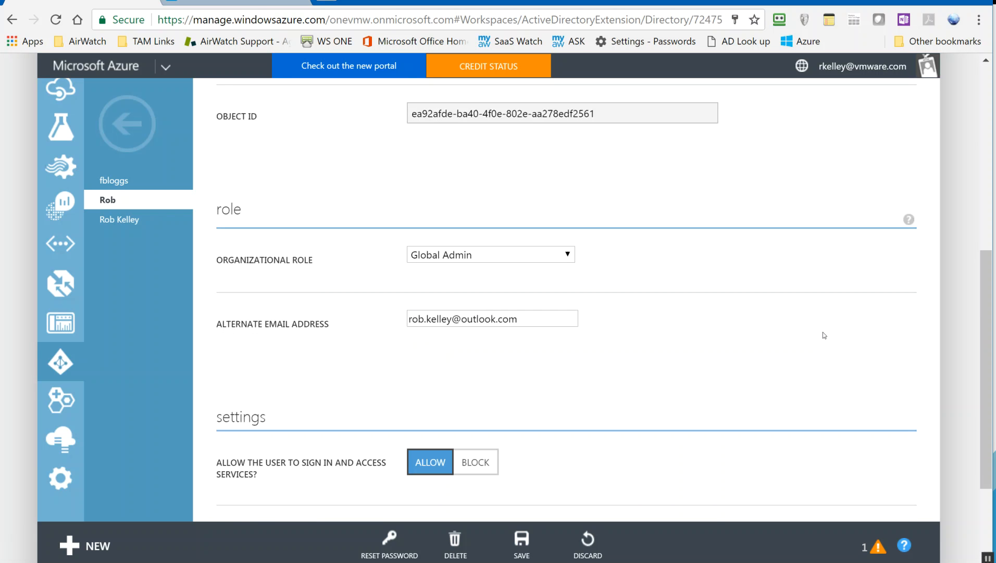
Leave without saving and review Work Info: job title SSE, department GB, contact details.
click(300, 151)
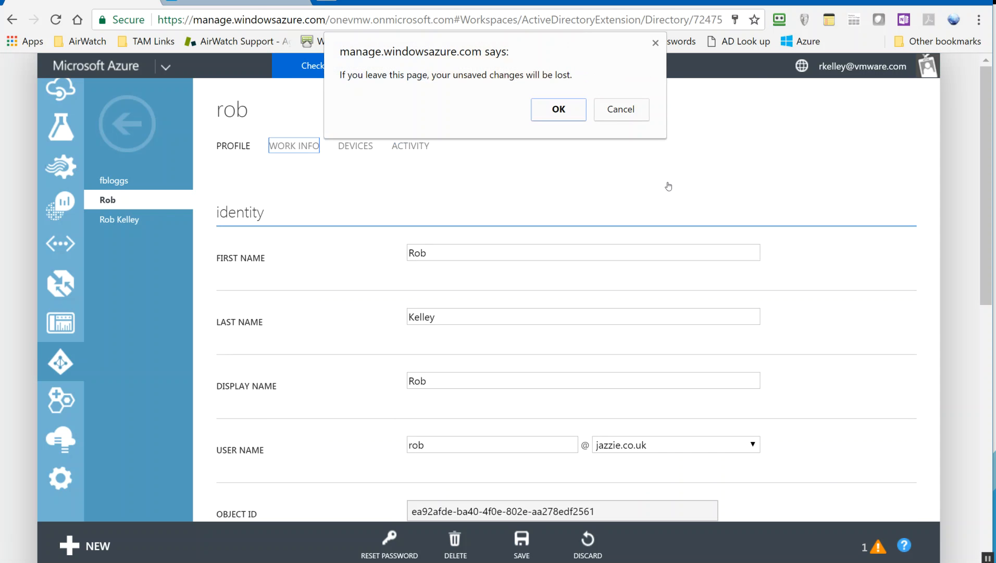
click(562, 115)
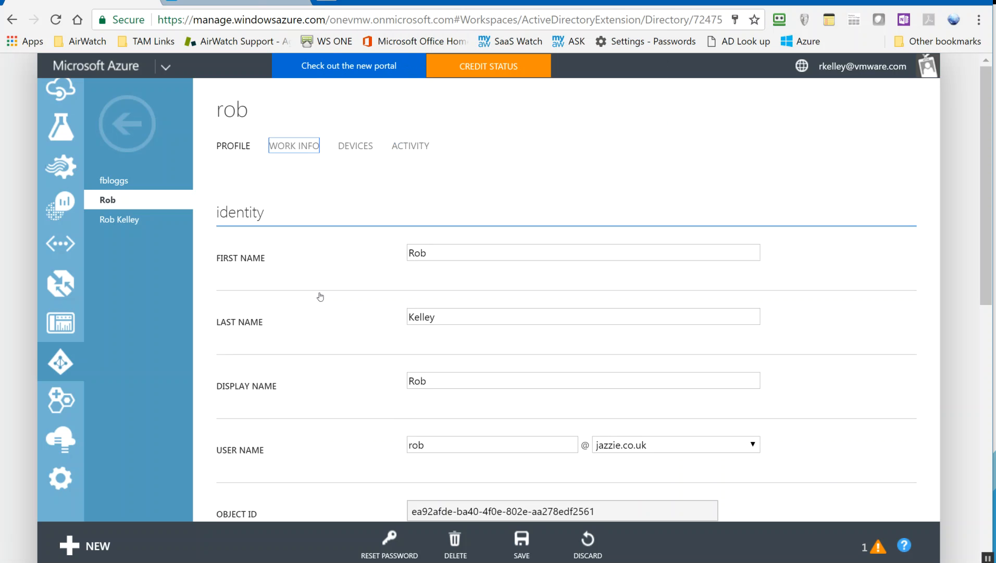
drag(987, 135, 987, 347)
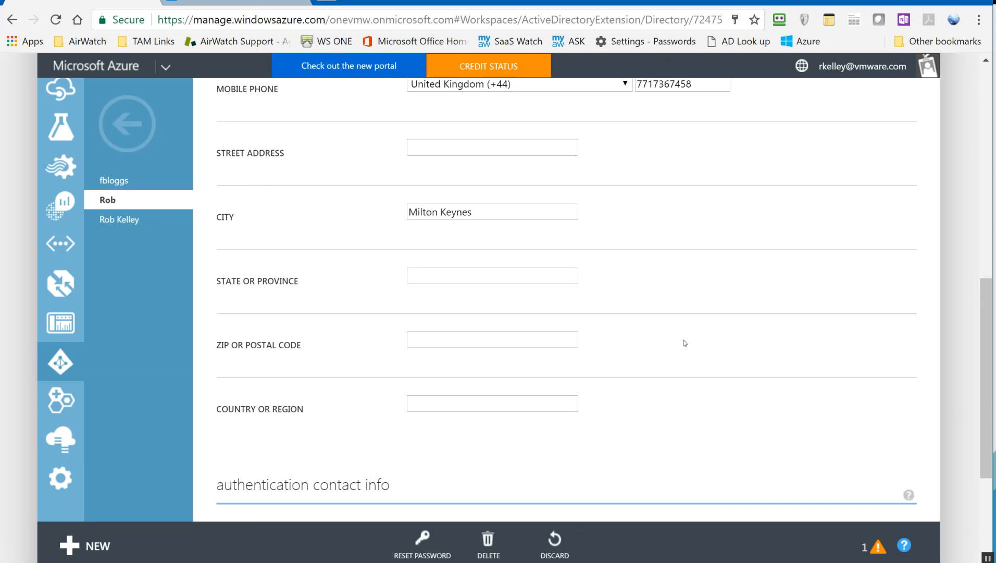
scroll(686, 348, up, 3)
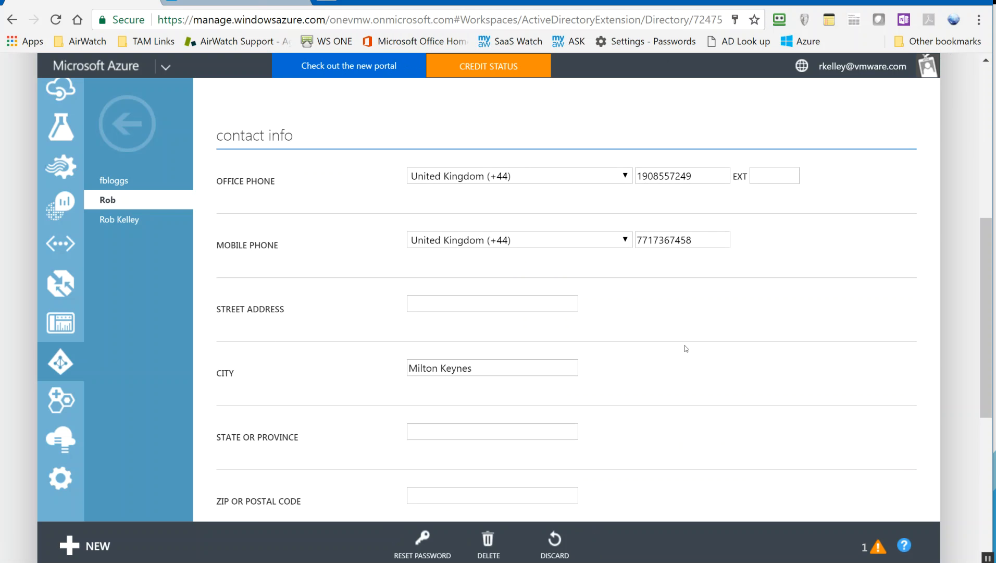
scroll(687, 349, up, 7)
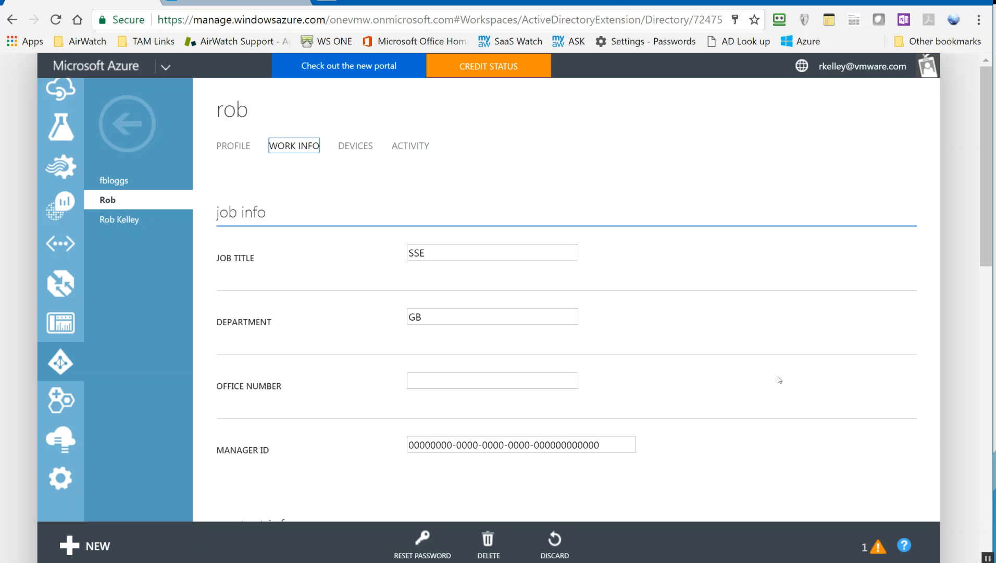
scroll(744, 414, down, 7)
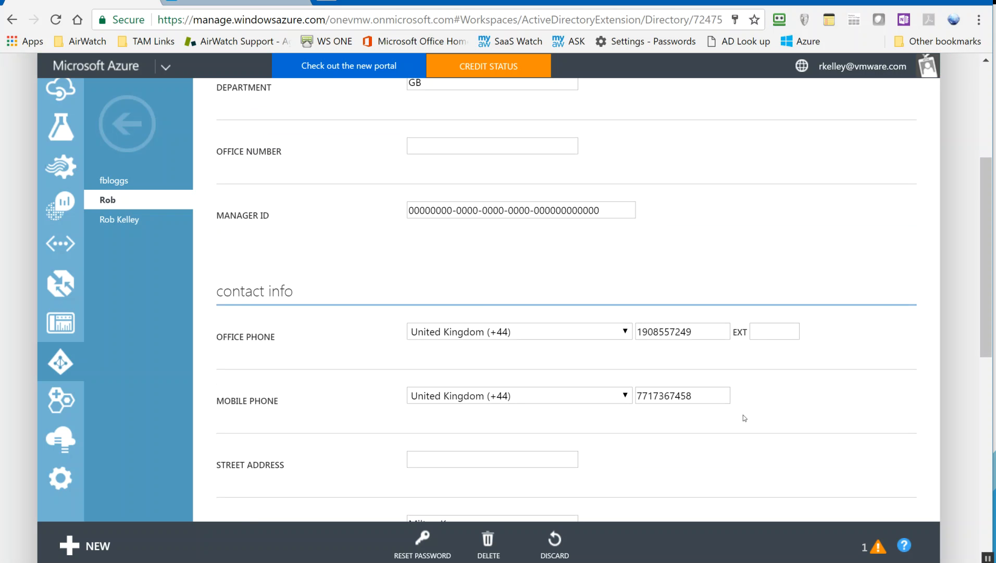
scroll(744, 414, down, 2)
scroll(744, 414, up, 10)
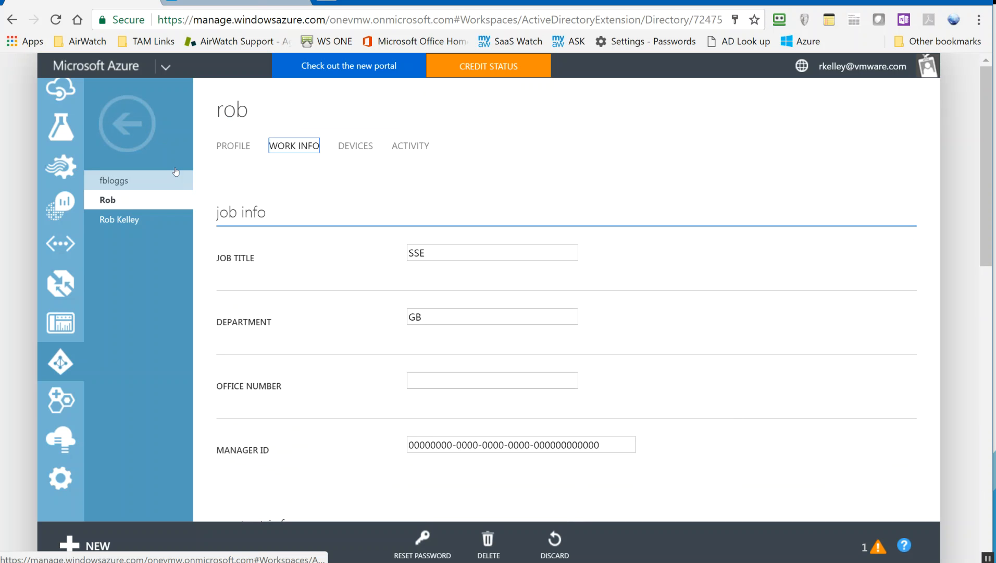
Open the JazzDom directory from the Active Directory list.
click(61, 254)
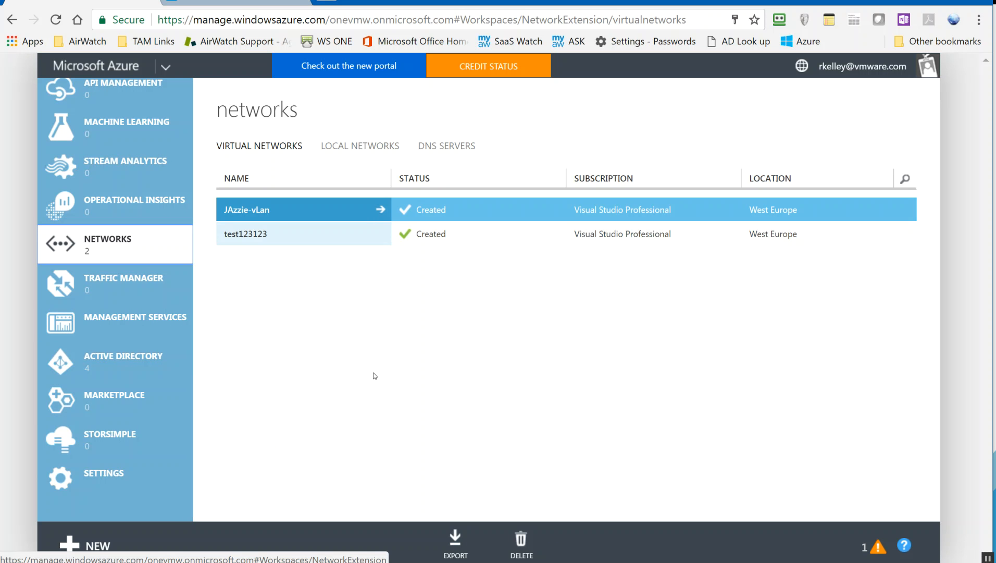
click(115, 369)
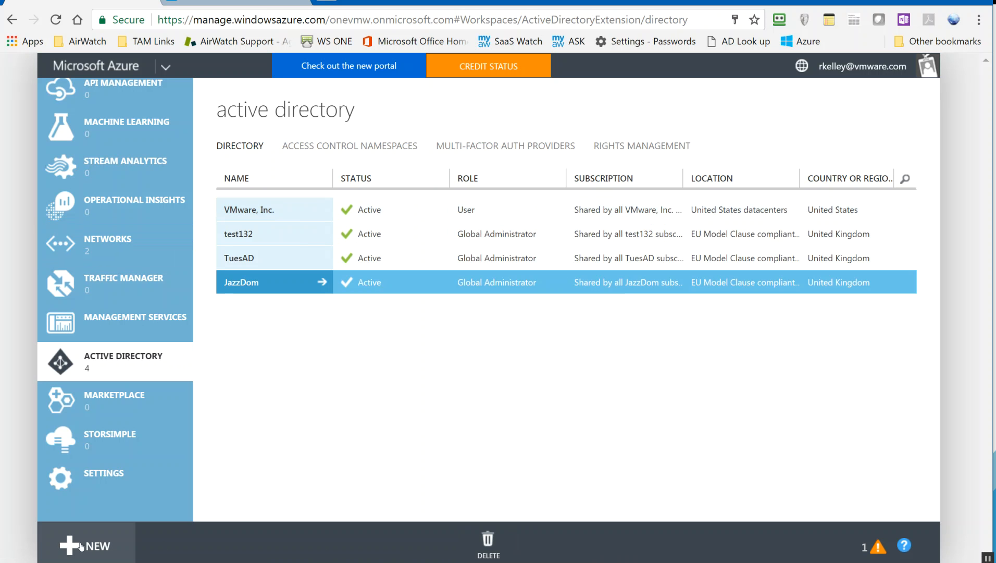
click(233, 284)
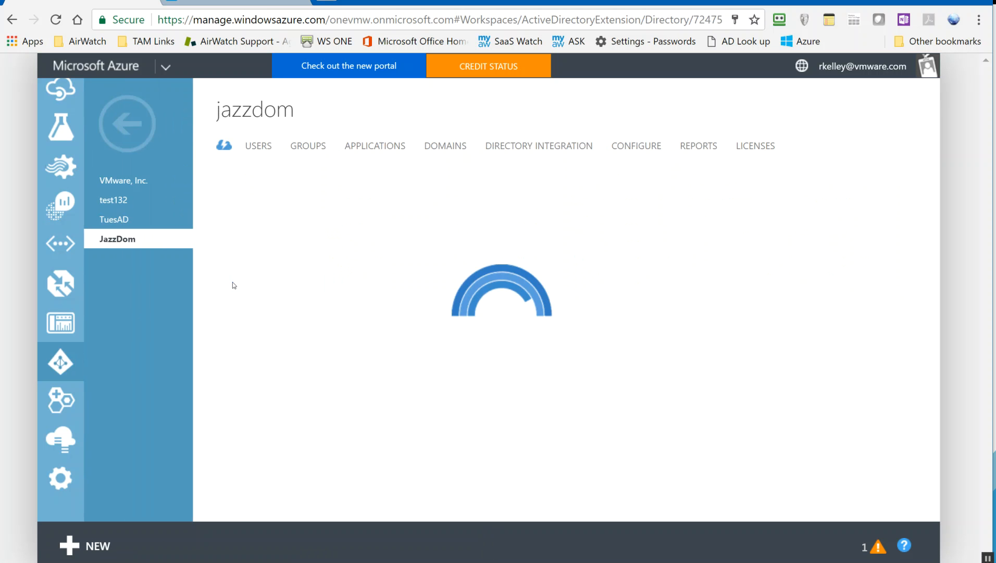
Check JazzDom's jazzie.co.uk domain and its integration status: one domain verified, sync deactivated.
click(459, 147)
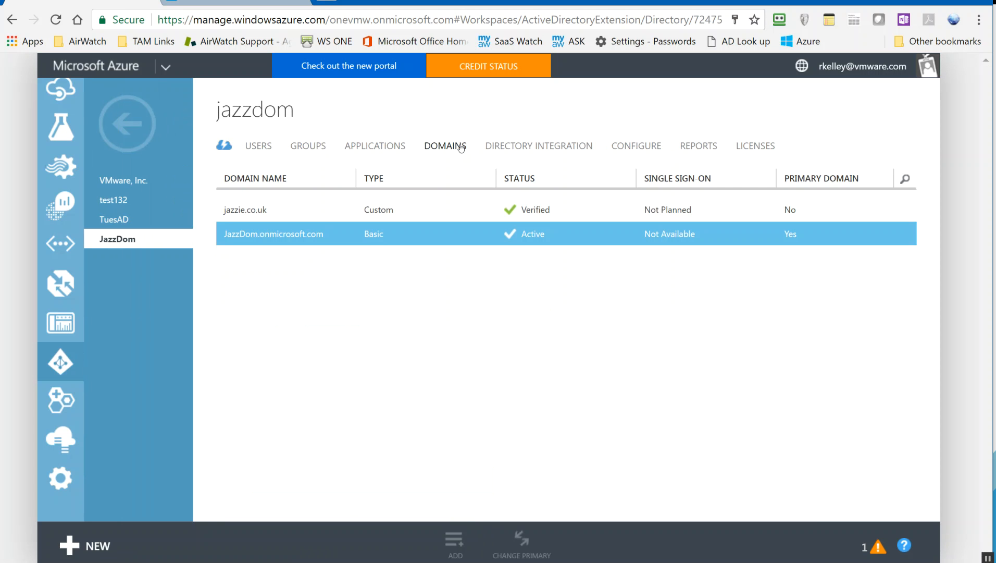
drag(284, 213, 251, 210)
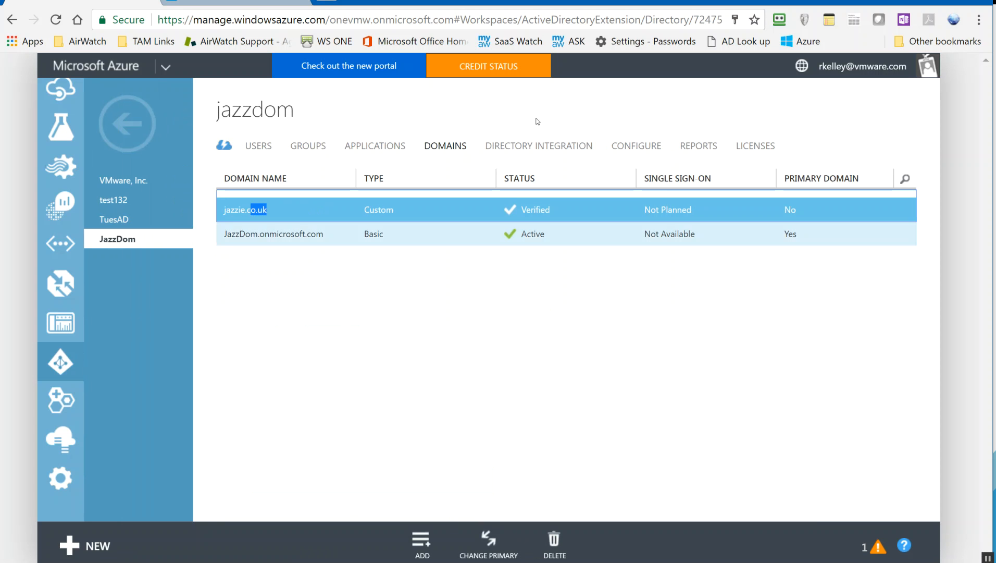
click(542, 150)
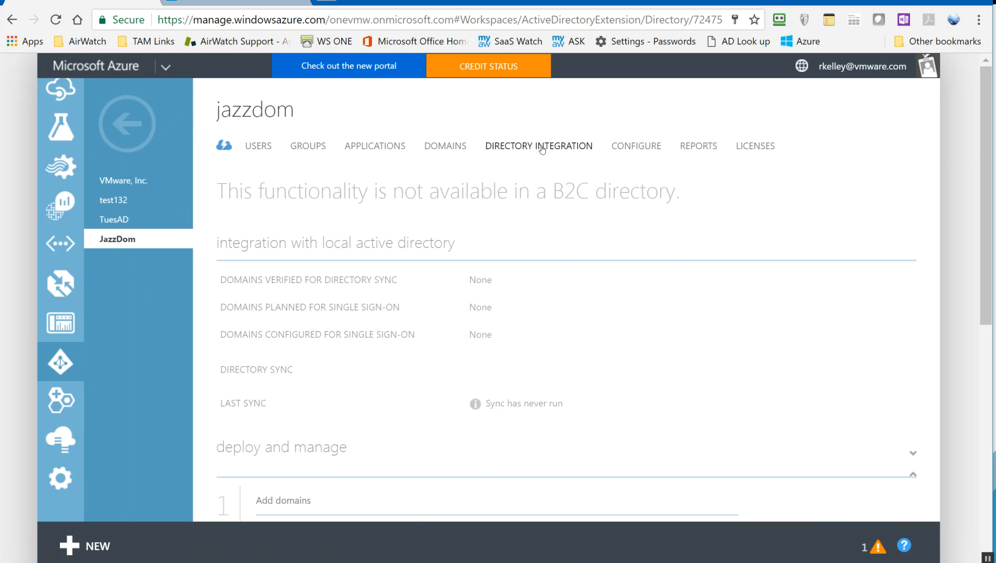
scroll(727, 367, down, 1)
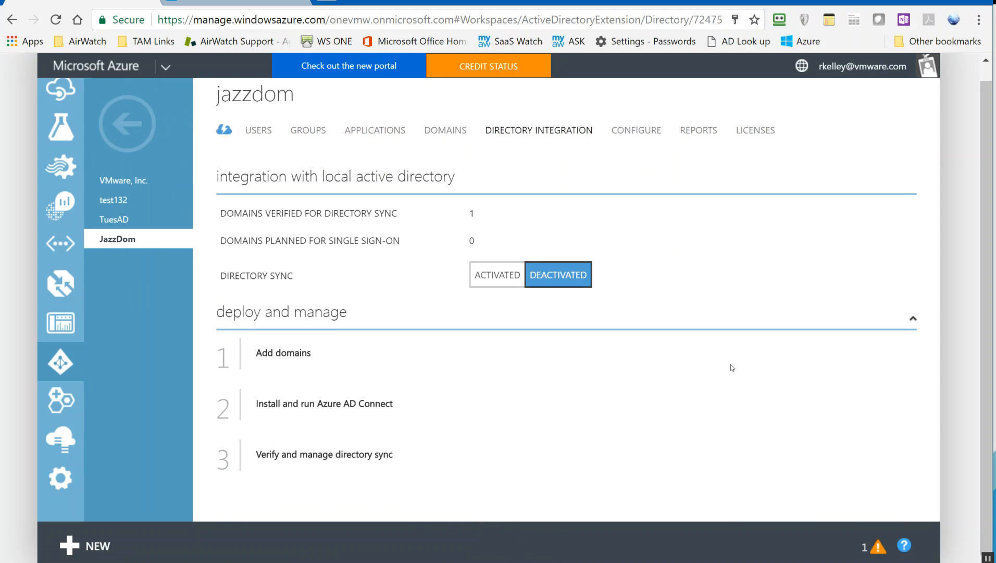
Find JazzDom's domain services IP addresses, 192.168.0.4 and 192.168.0.5, then return to the networks list.
click(657, 130)
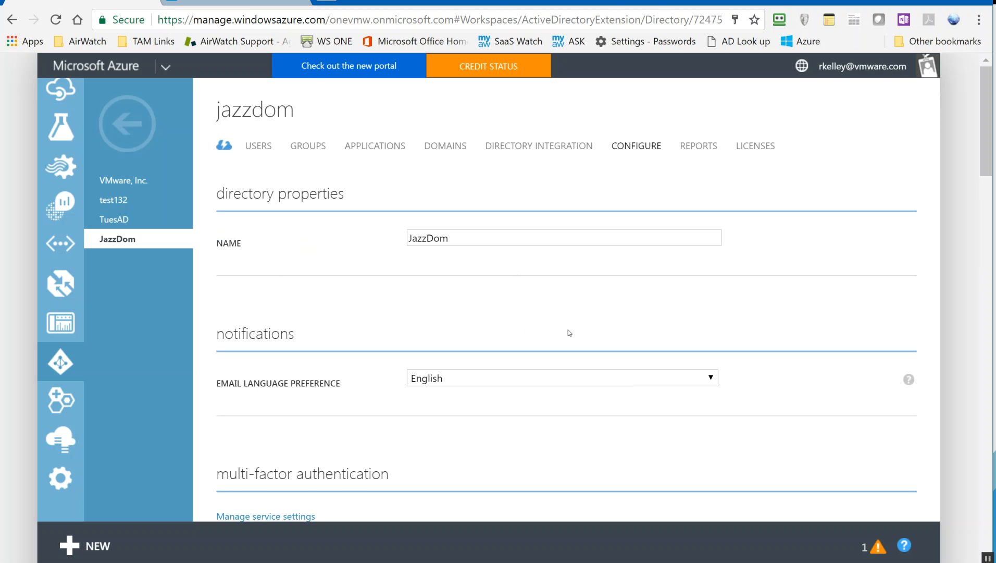
scroll(793, 410, down, 15)
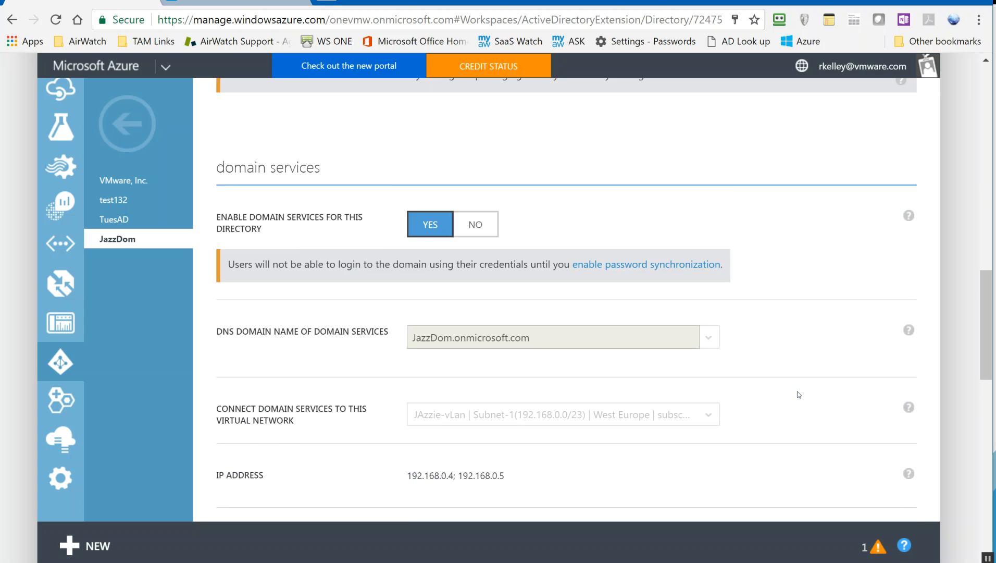
scroll(799, 394, up, 2)
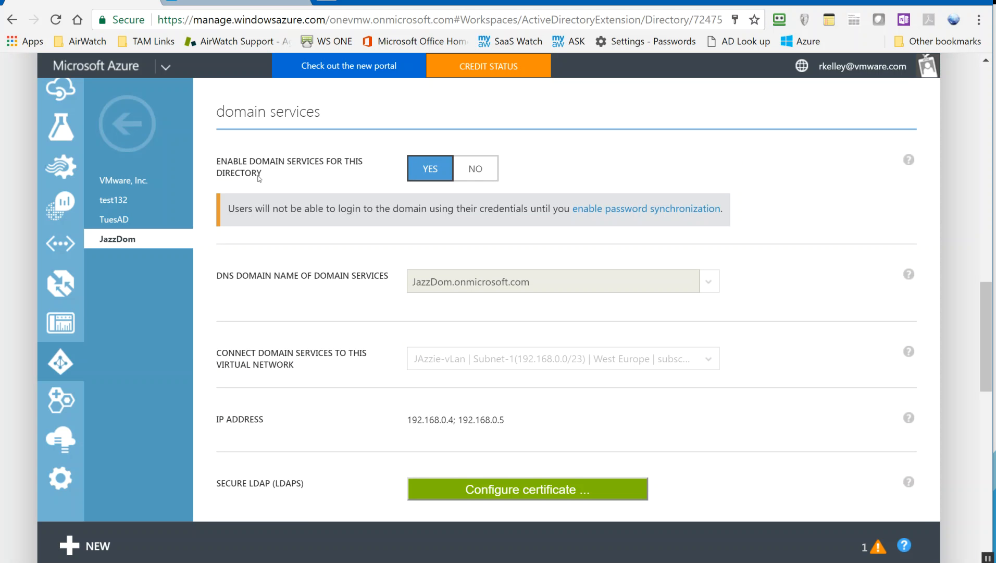
mouse_move(909, 159)
drag(408, 420, 464, 420)
double_click(482, 420)
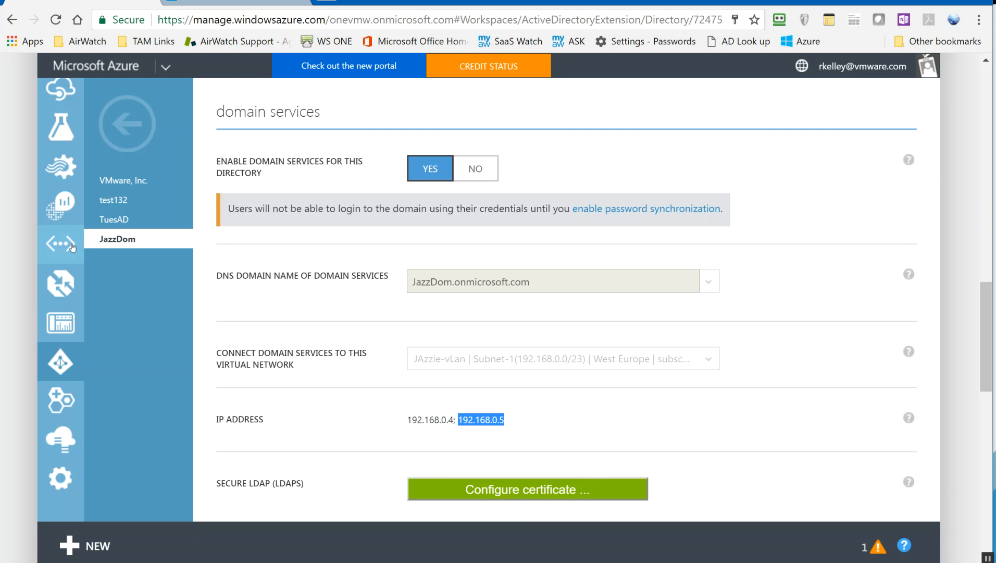
click(60, 242)
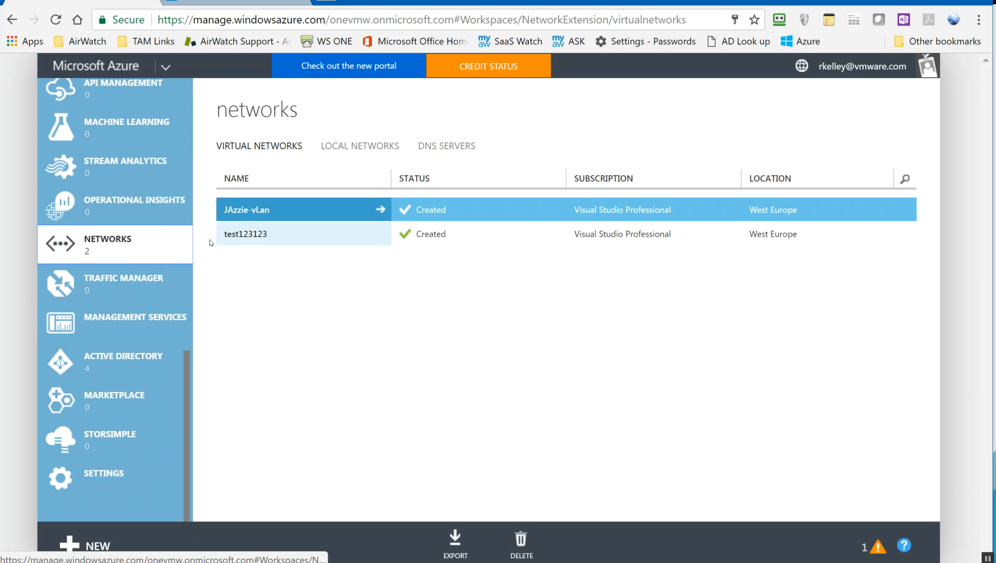
Verify JAzzie-vLan's DNS server is 192.168.0.4, then list virtual machines showing JazzDomSvr running.
click(267, 209)
click(340, 146)
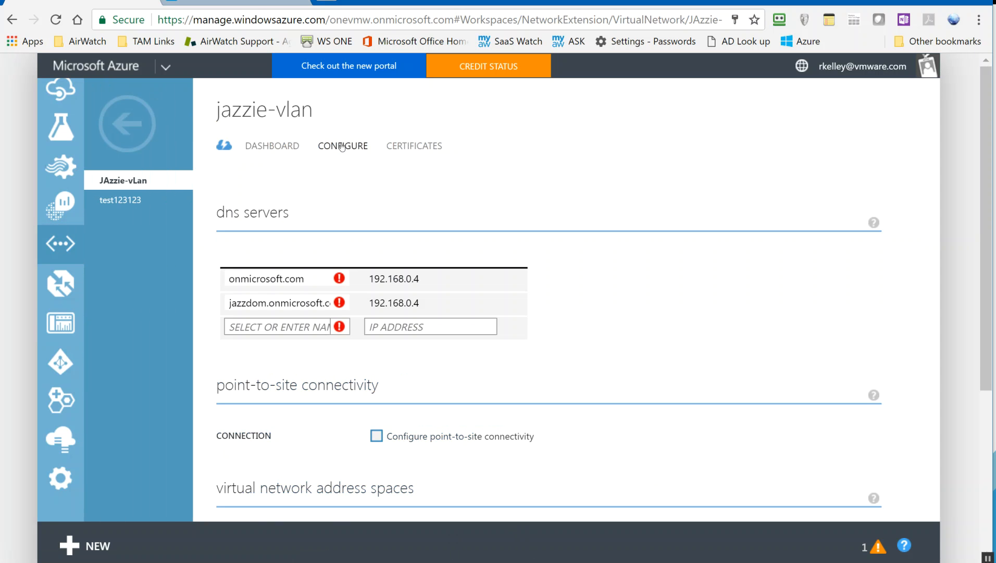
mouse_move(422, 277)
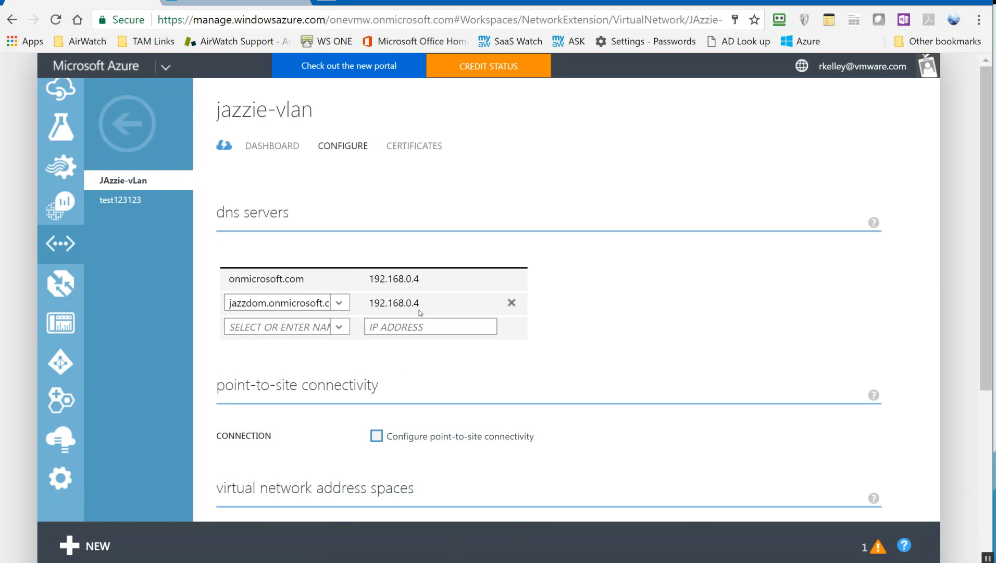
mouse_move(269, 307)
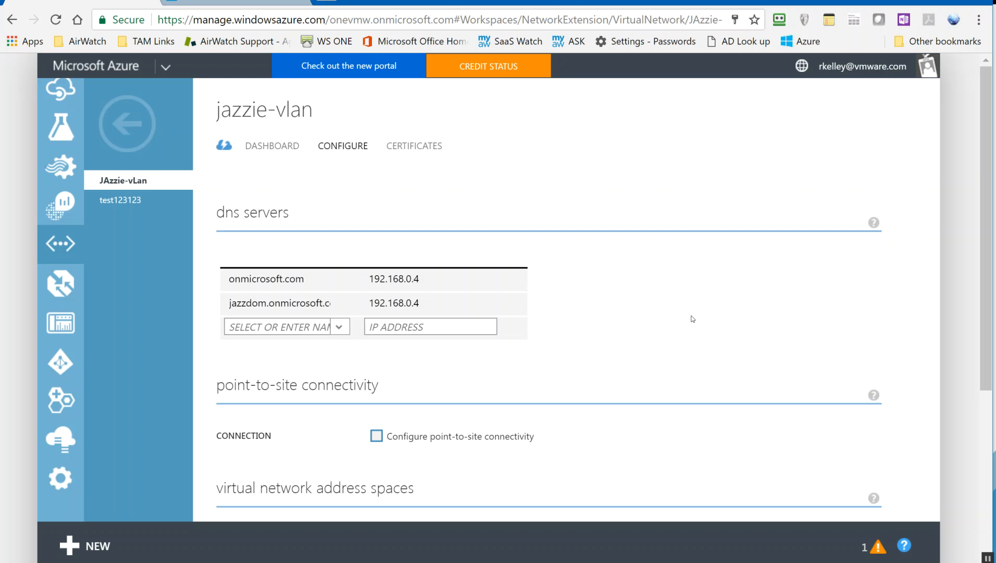
scroll(68, 338, up, 10)
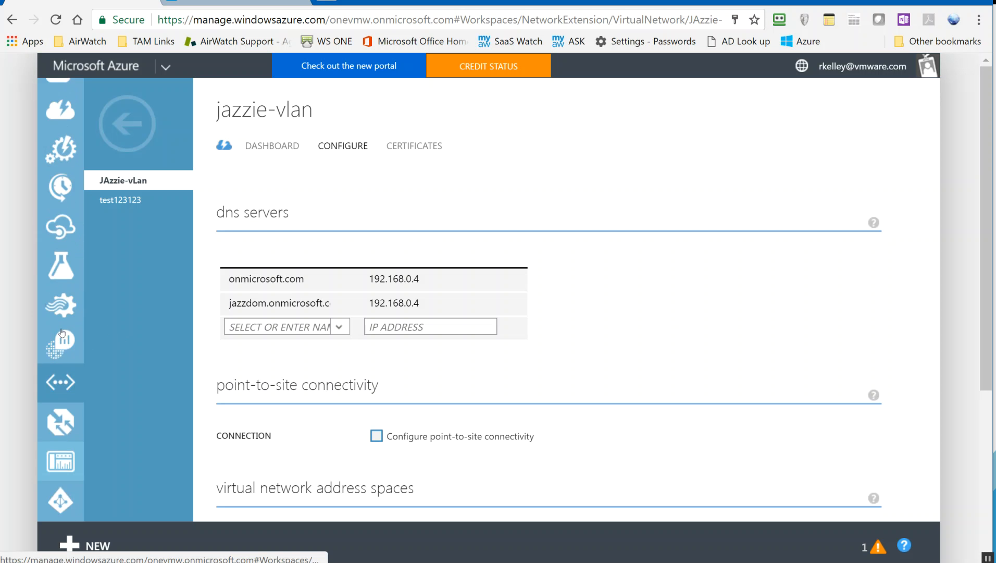
scroll(70, 262, up, 3)
click(56, 191)
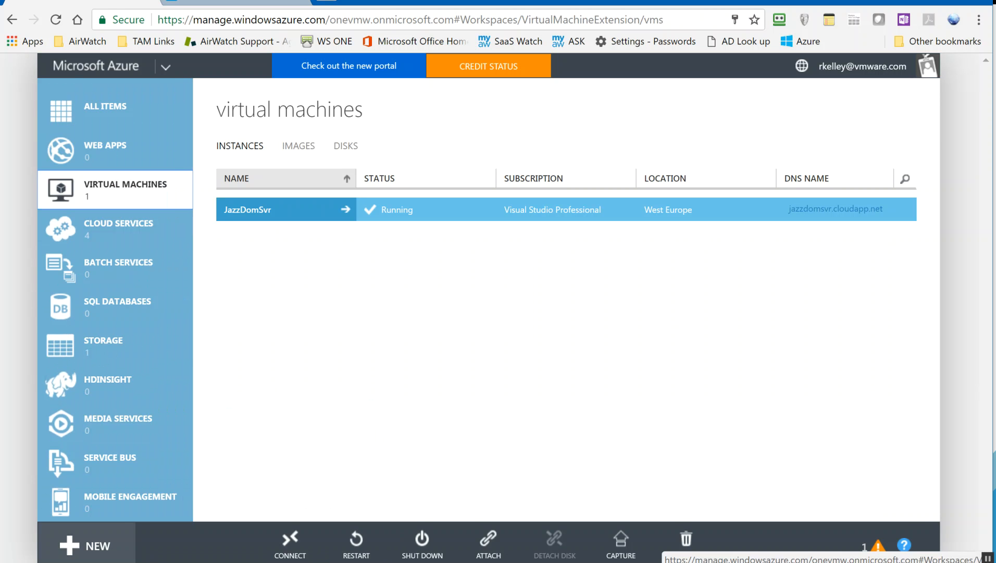
click(84, 545)
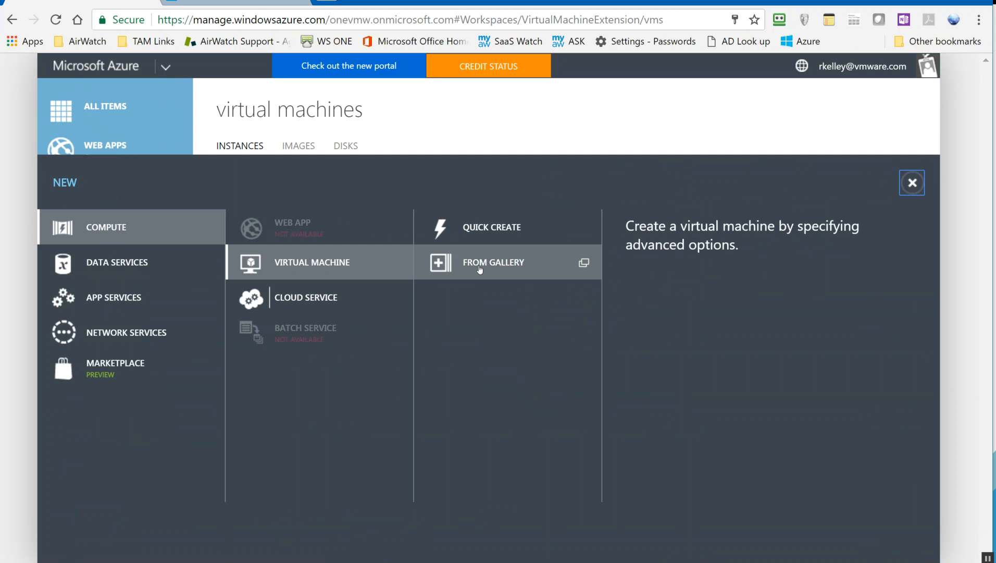
click(479, 270)
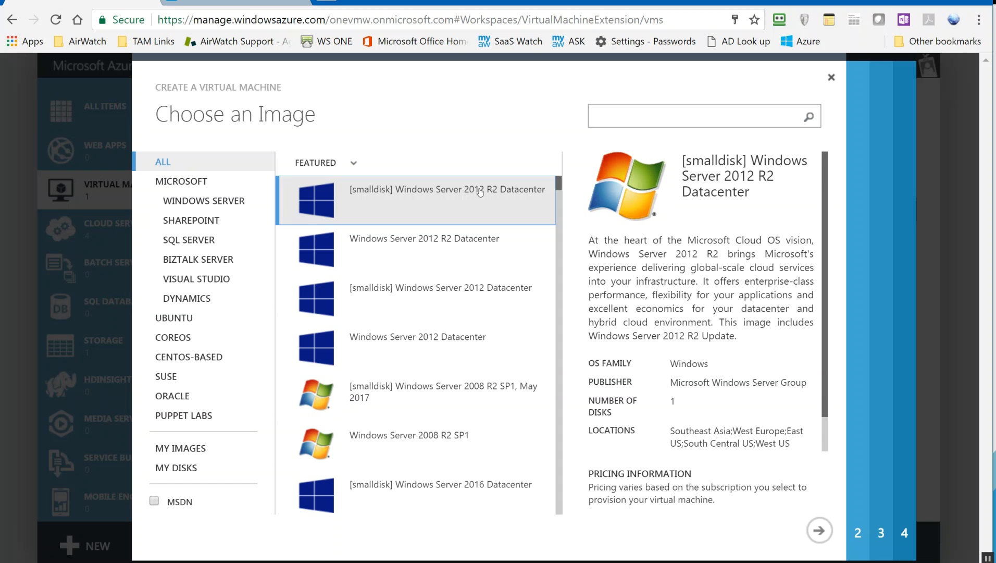
click(815, 540)
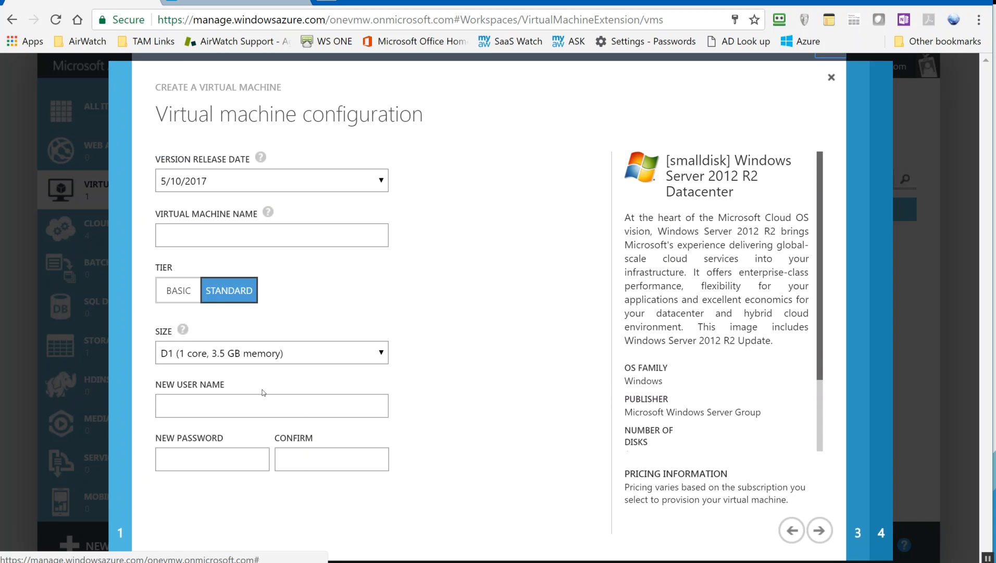
click(231, 354)
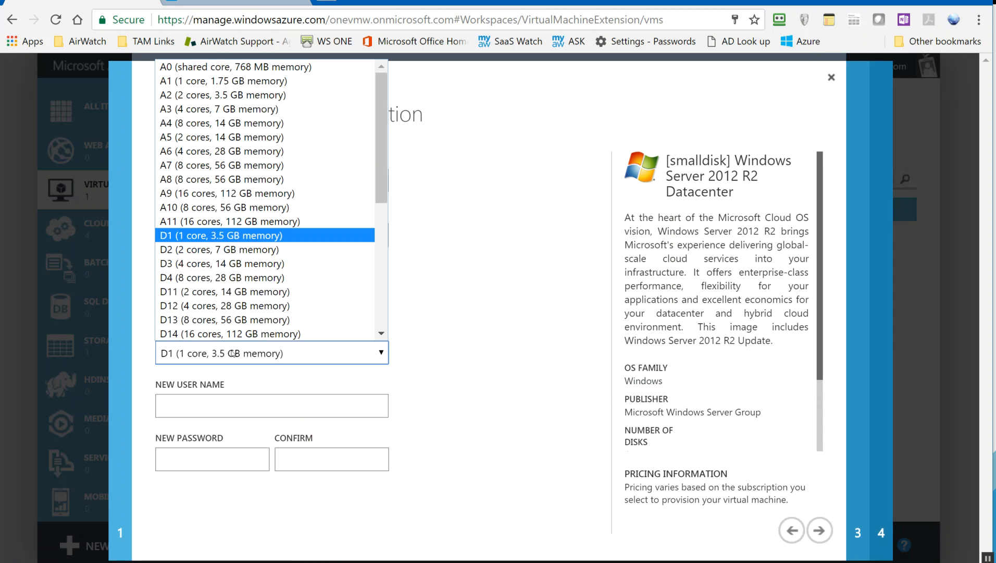
click(220, 81)
click(192, 301)
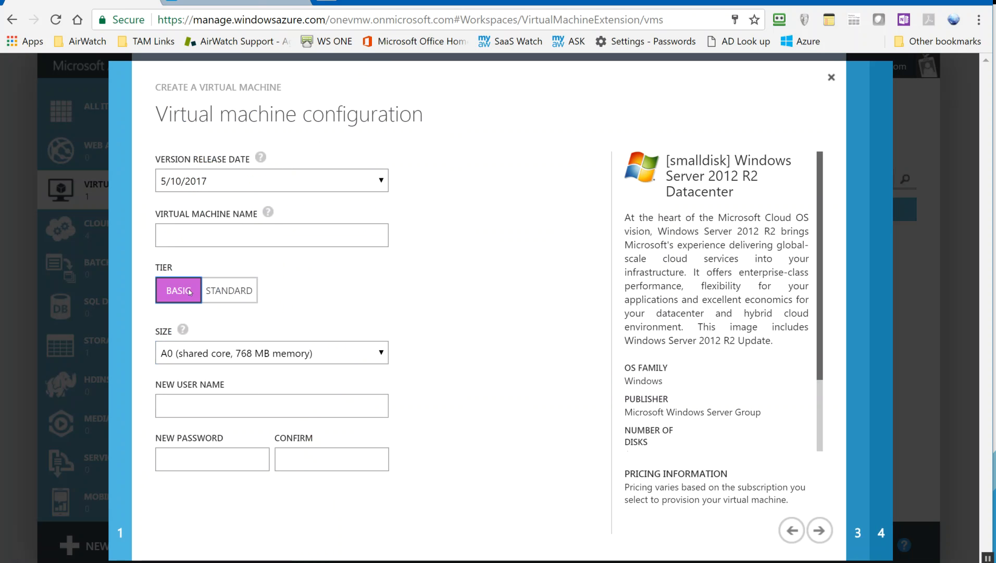
click(256, 357)
click(241, 385)
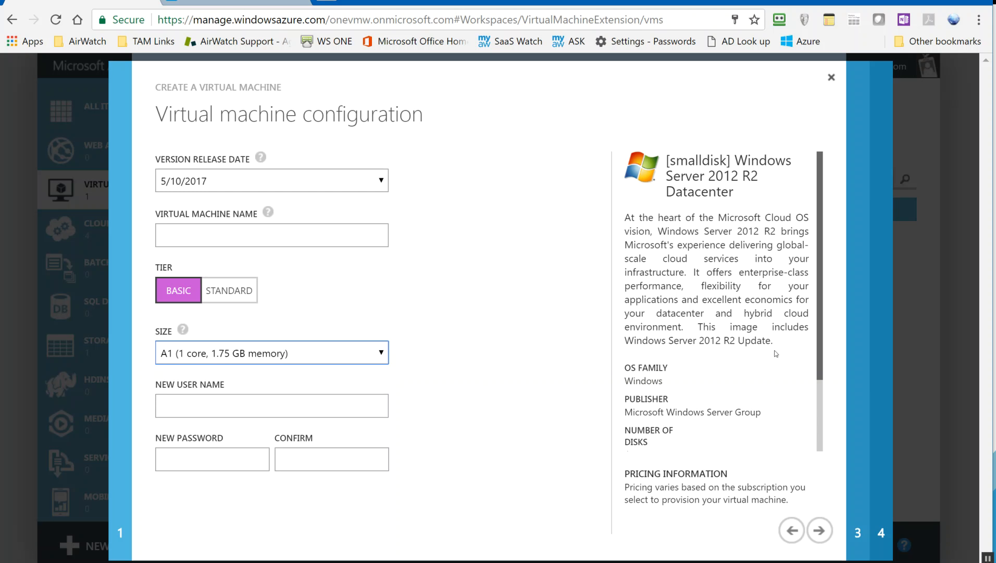
click(832, 78)
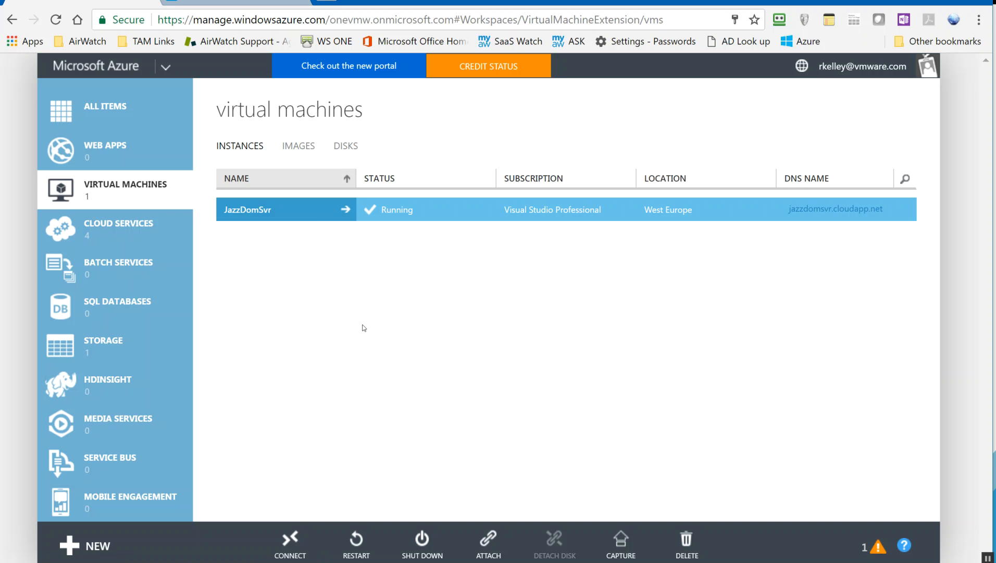